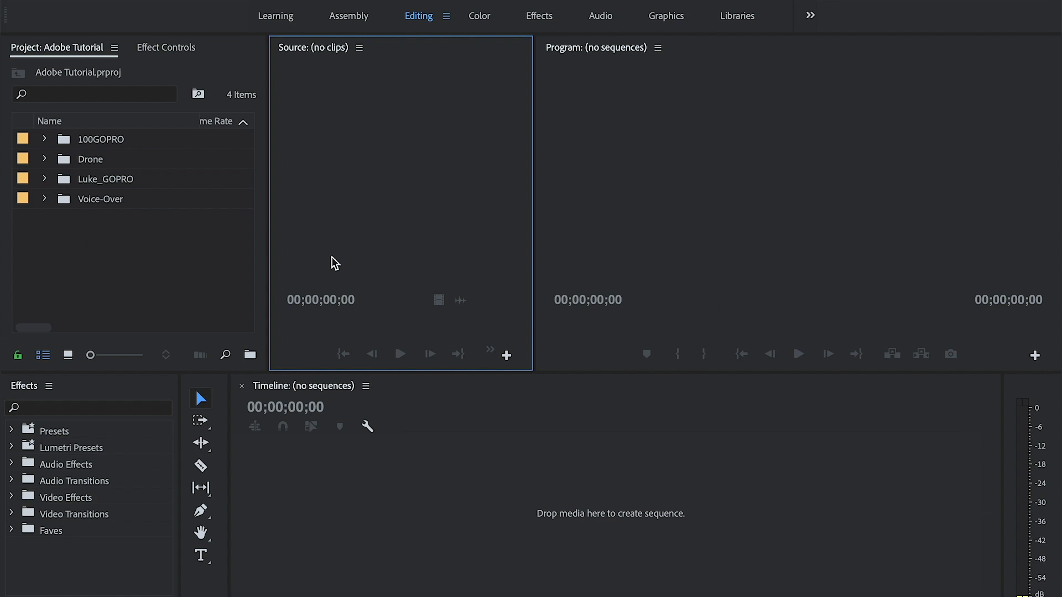
Look through the favourite effects and transitions stored in the Faves bin.
click(111, 292)
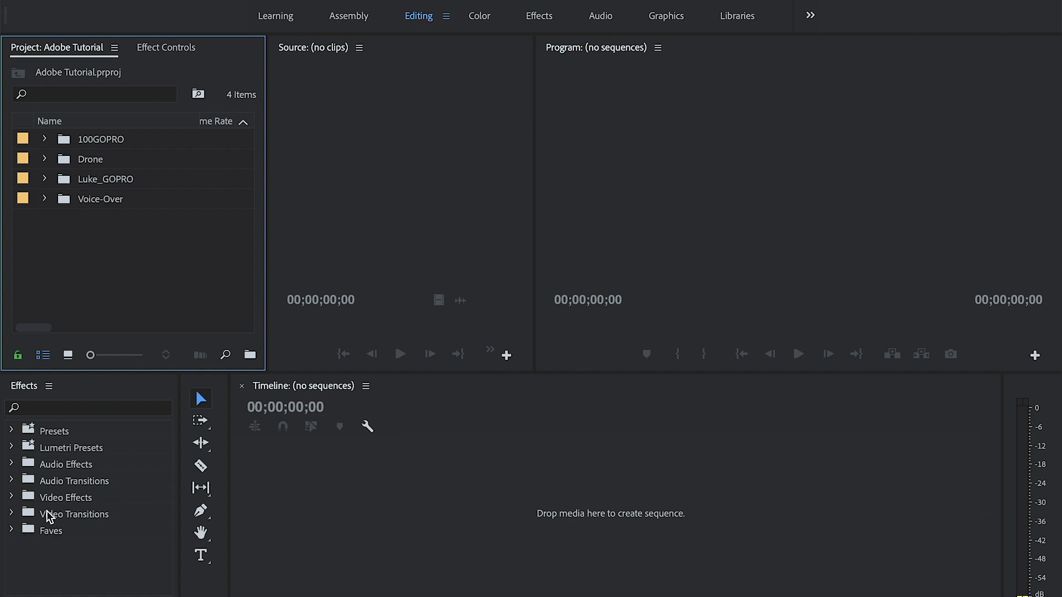
click(12, 530)
scroll(99, 571, down, 3)
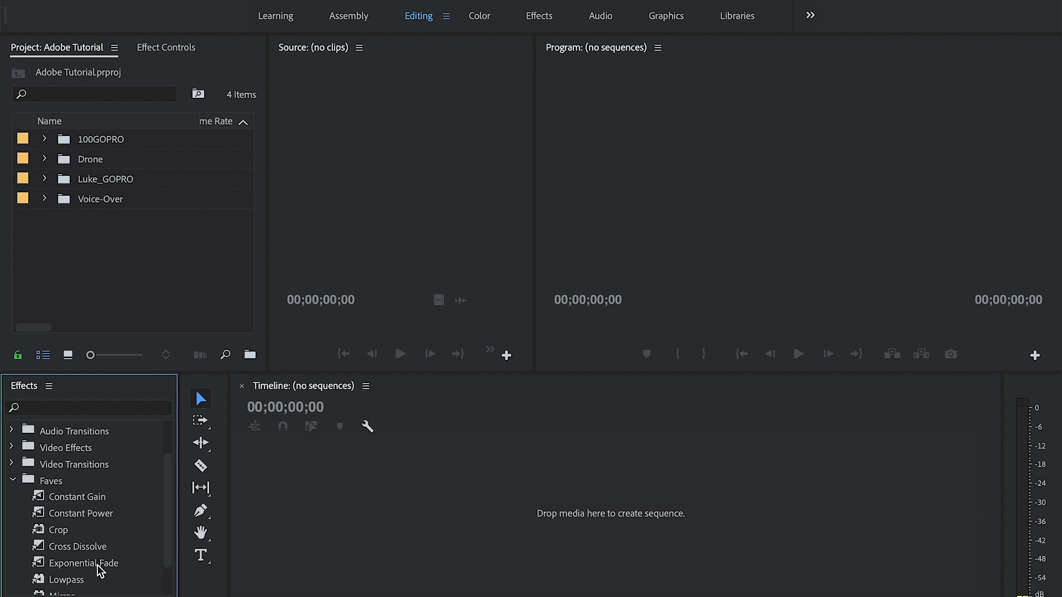
scroll(100, 569, down, 2)
scroll(87, 500, up, 5)
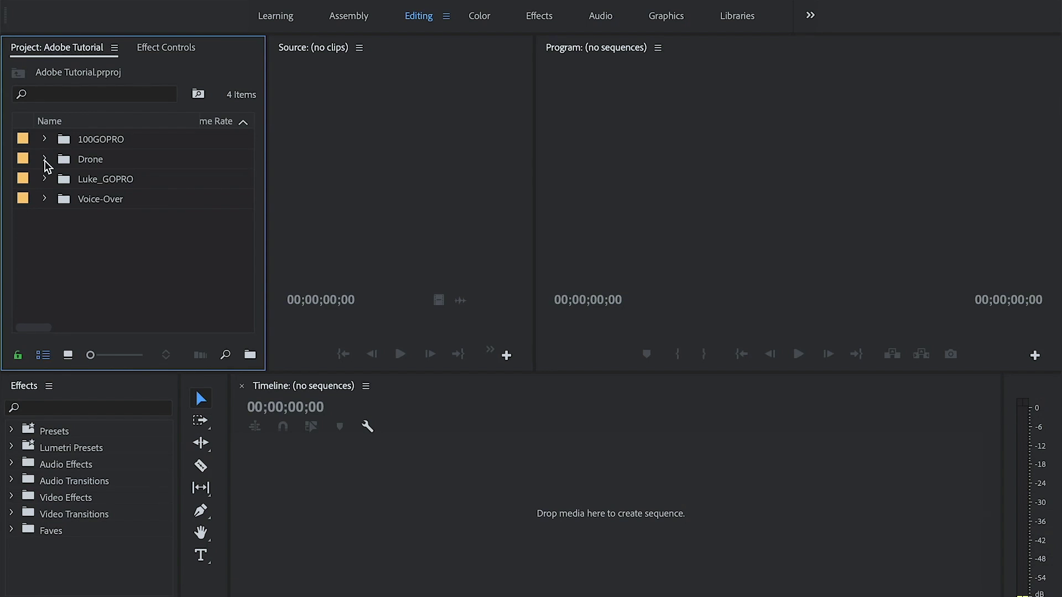
Expand the Drone bin, widen the project list, and open DJI_0279.MOV in the Source monitor.
click(45, 160)
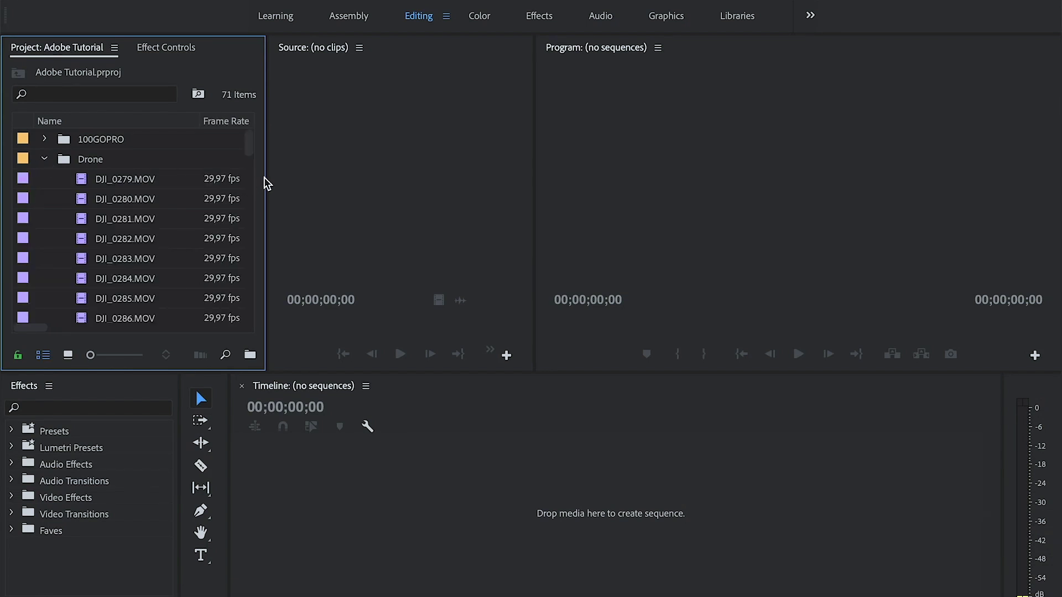
drag(269, 175, 291, 174)
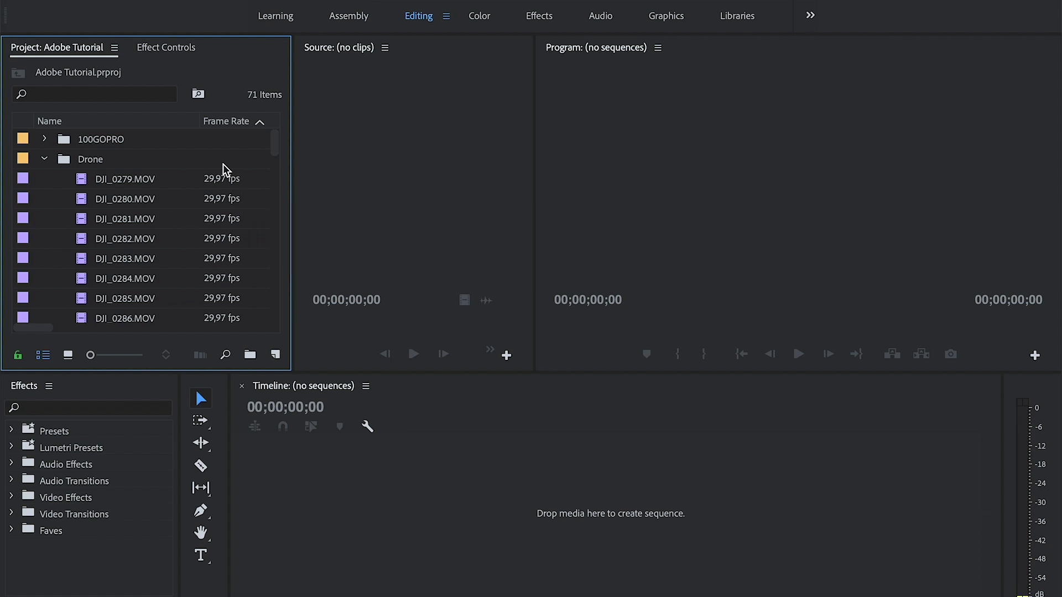
double_click(86, 180)
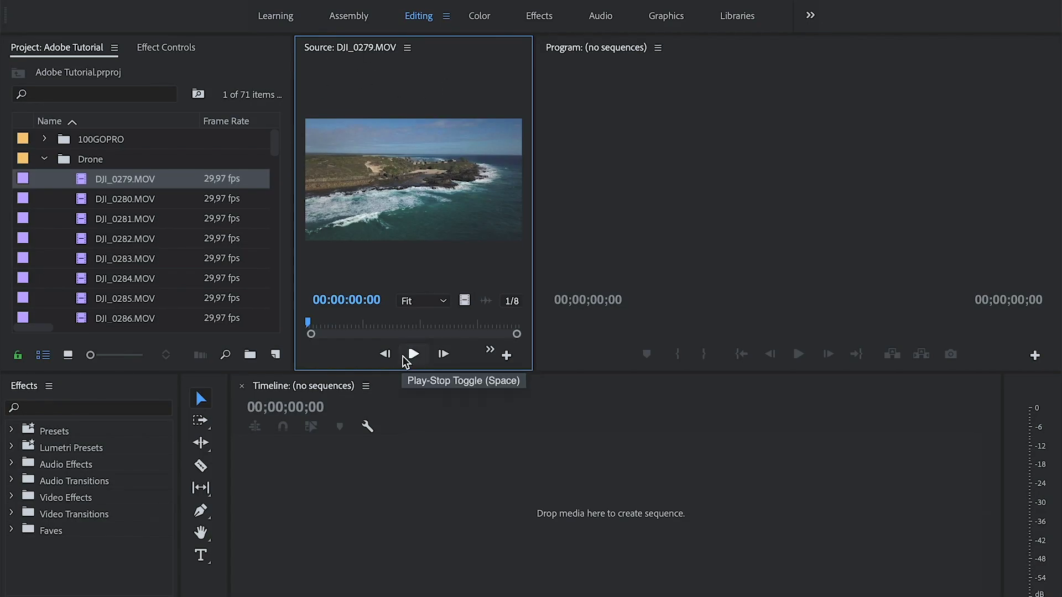
Play and scrub through the opening of DJI_0279.MOV in the Source monitor.
click(403, 358)
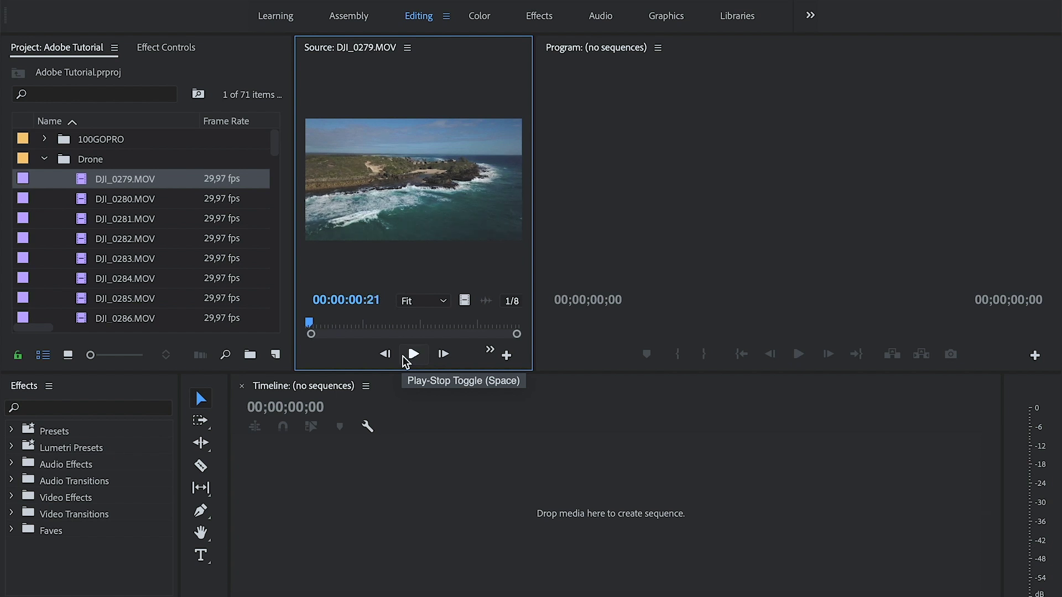
click(403, 358)
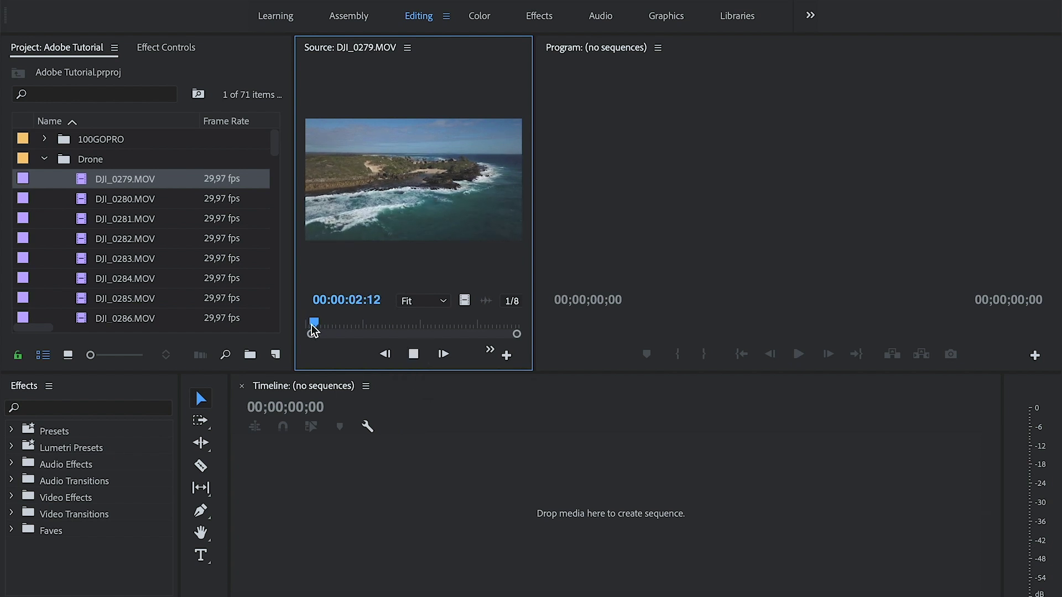
mouse_move(325, 326)
mouse_down()
mouse_move(434, 325)
mouse_move(342, 327)
mouse_up()
key(space)
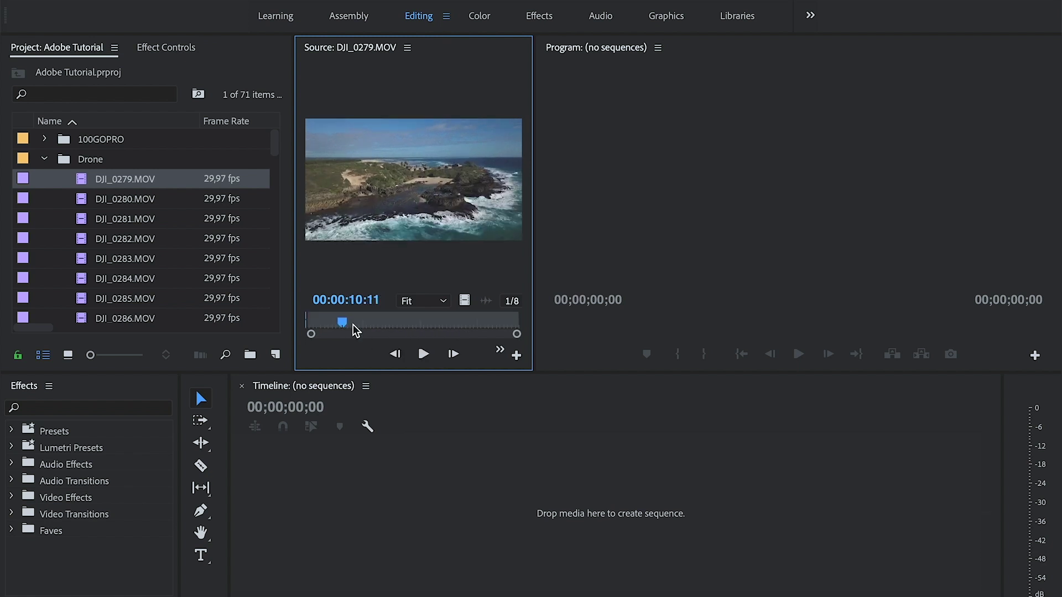
Mark the section of DJI_0279.MOV from its start to 00:00:08:16 and review the marked range.
drag(342, 324, 287, 324)
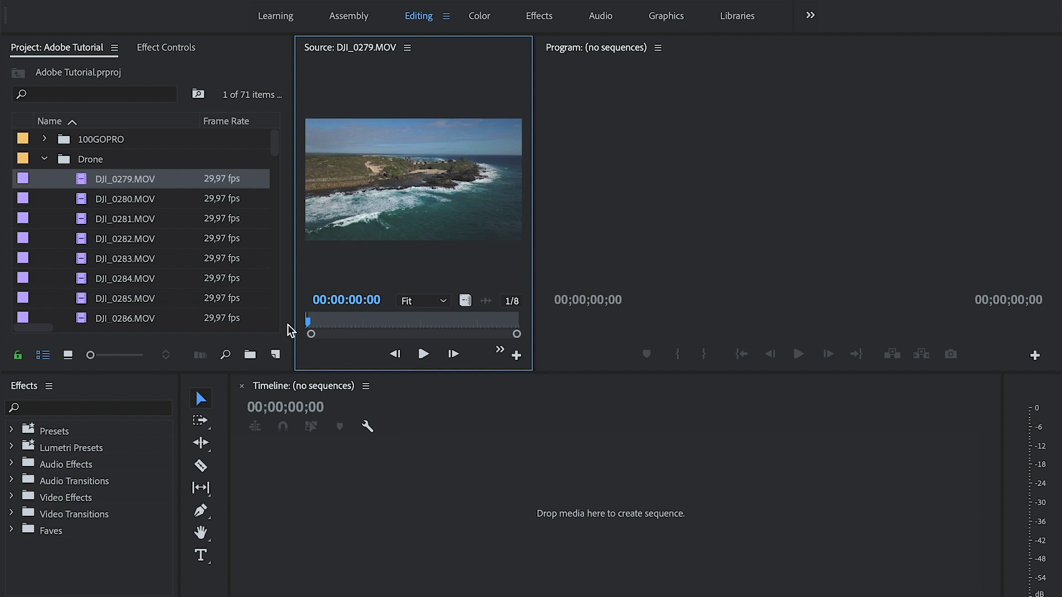
key(space)
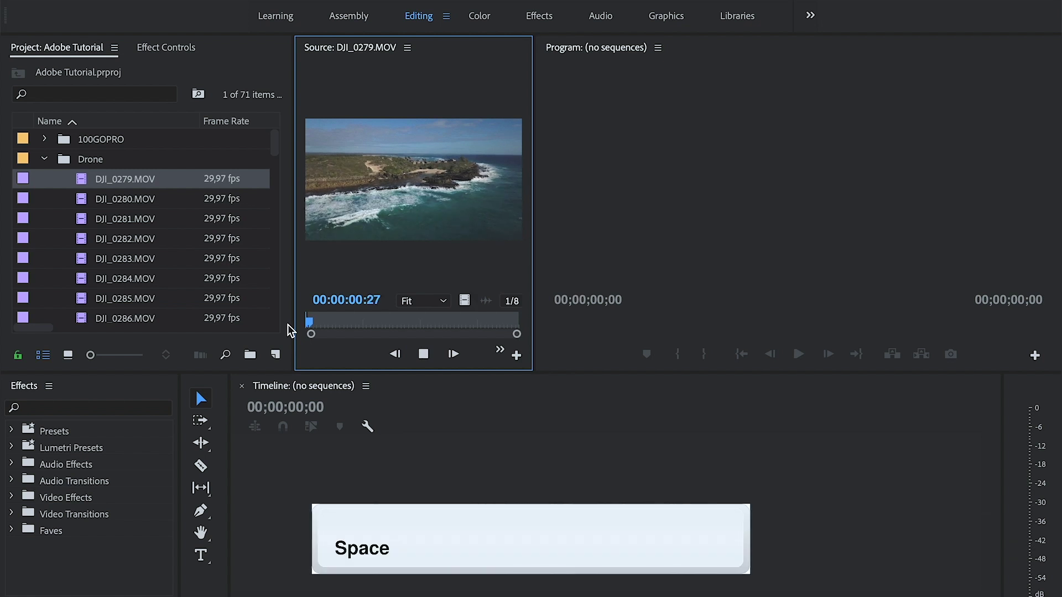
drag(320, 327, 333, 326)
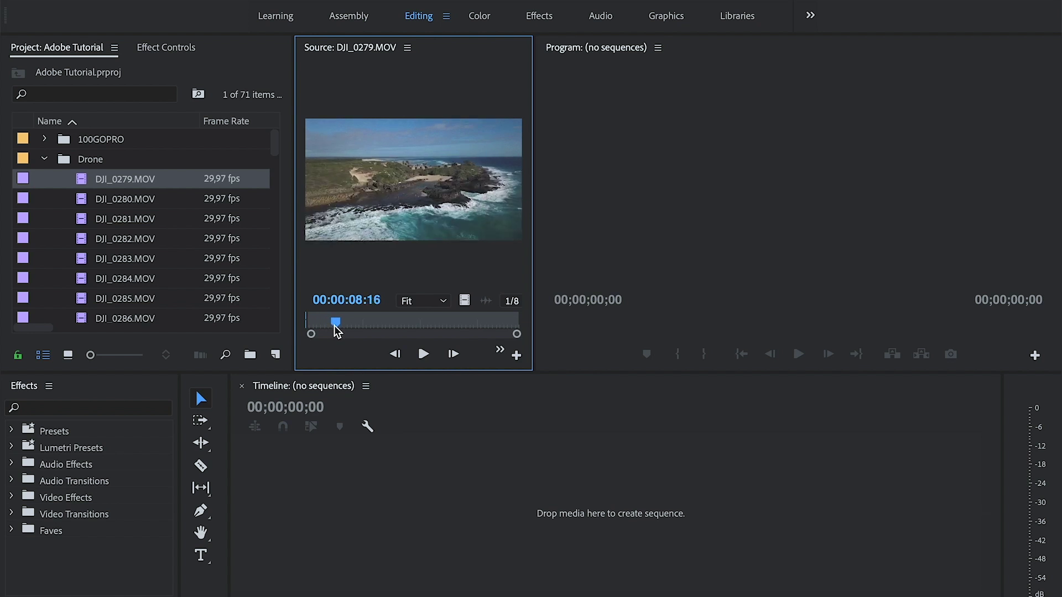
key(o)
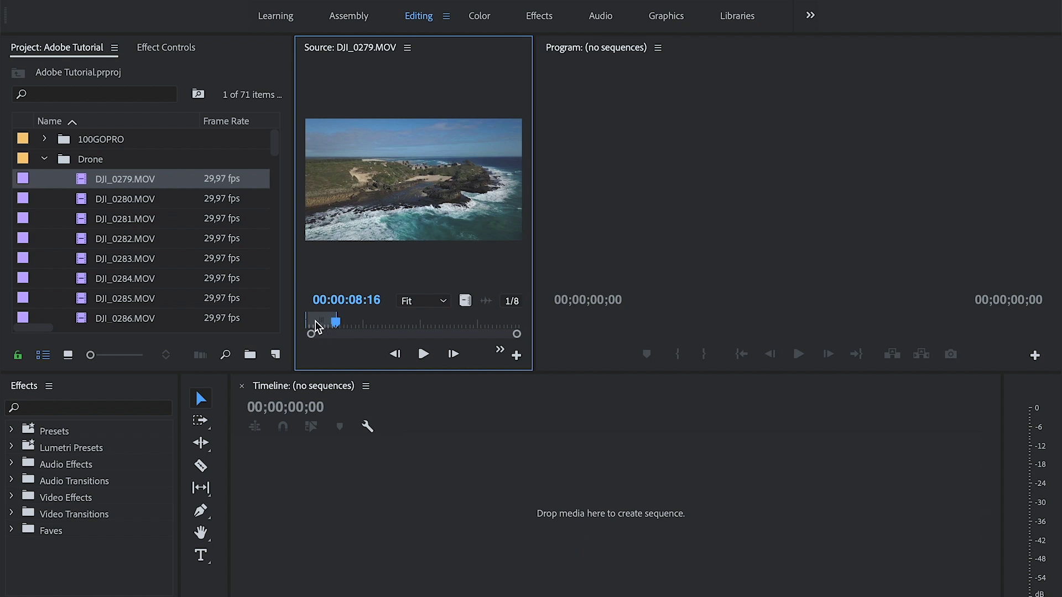
mouse_move(337, 326)
mouse_down()
mouse_move(311, 327)
mouse_move(337, 326)
mouse_up()
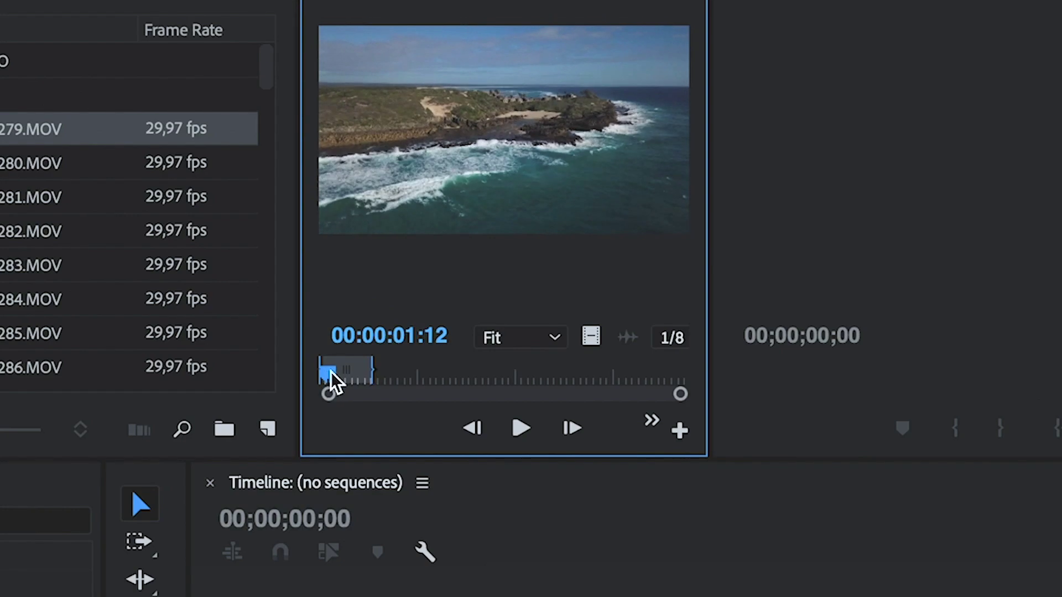
drag(368, 374, 337, 373)
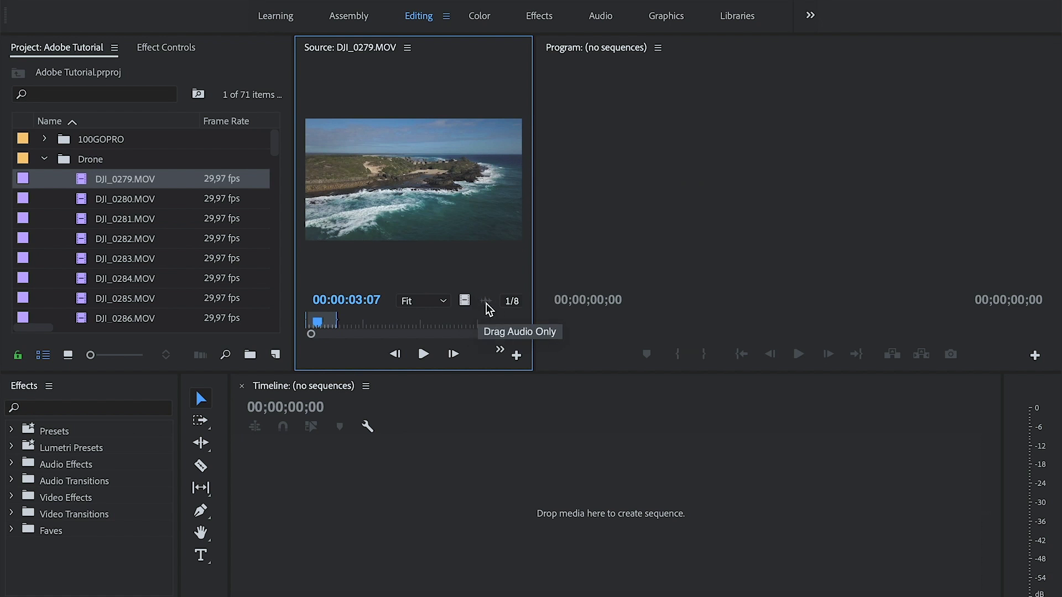
Create a sequence from the marked section of DJI_0279.MOV, using its video only.
drag(465, 300, 348, 495)
drag(405, 466, 429, 467)
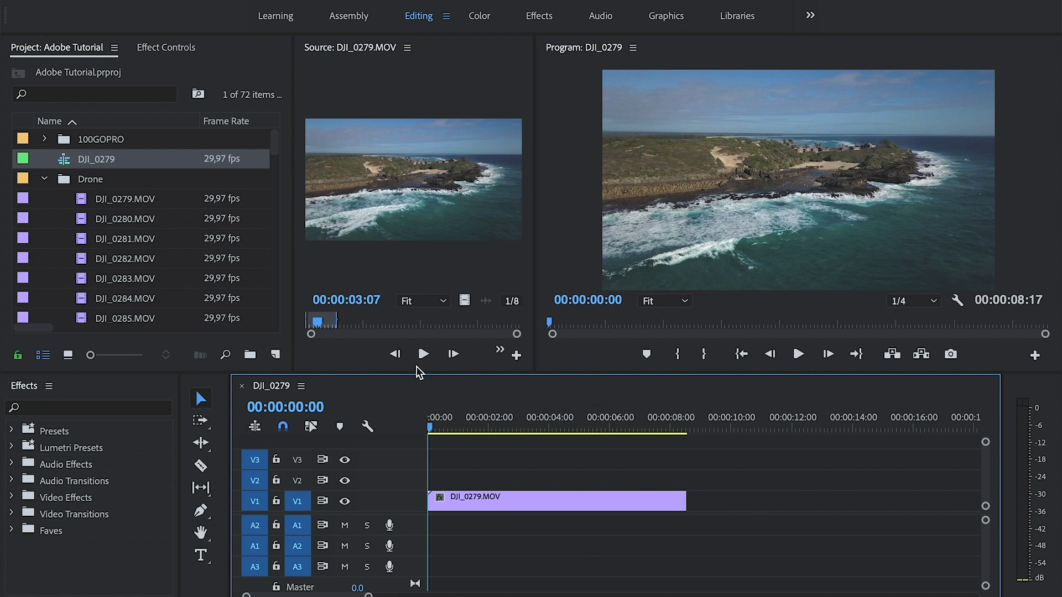
Add a second section of DJI_0279.MOV, ending at 00:00:39:03, directly after the first clip on V1 and play the sequence.
drag(319, 326, 424, 333)
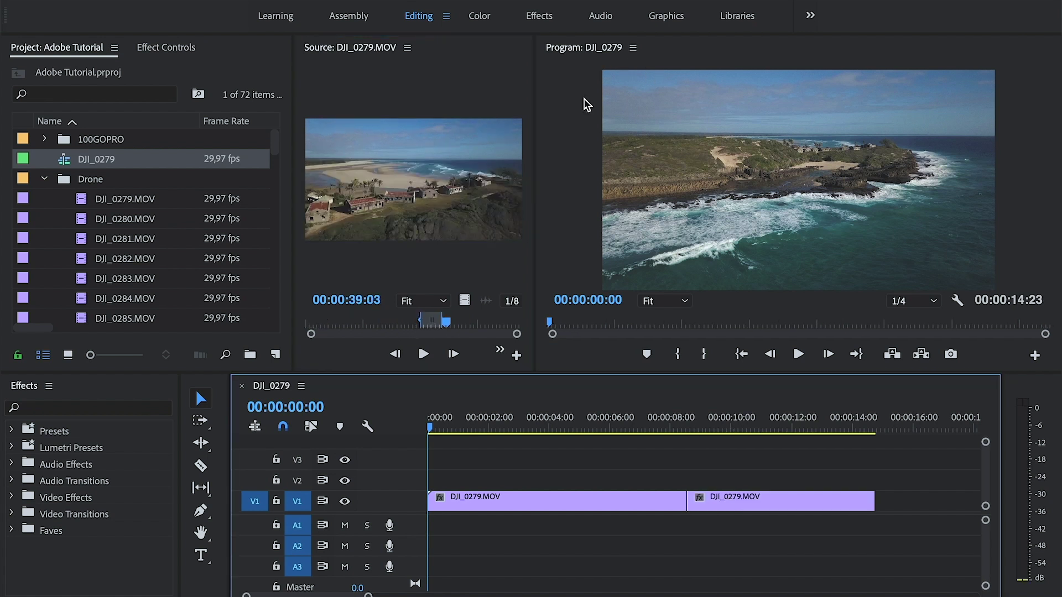
key(space)
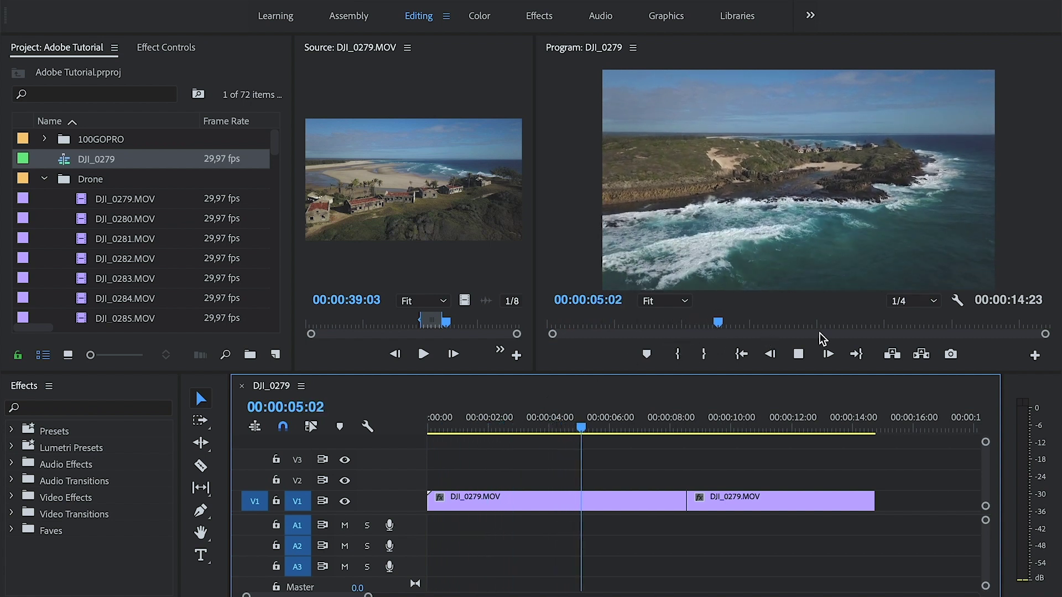
key(space)
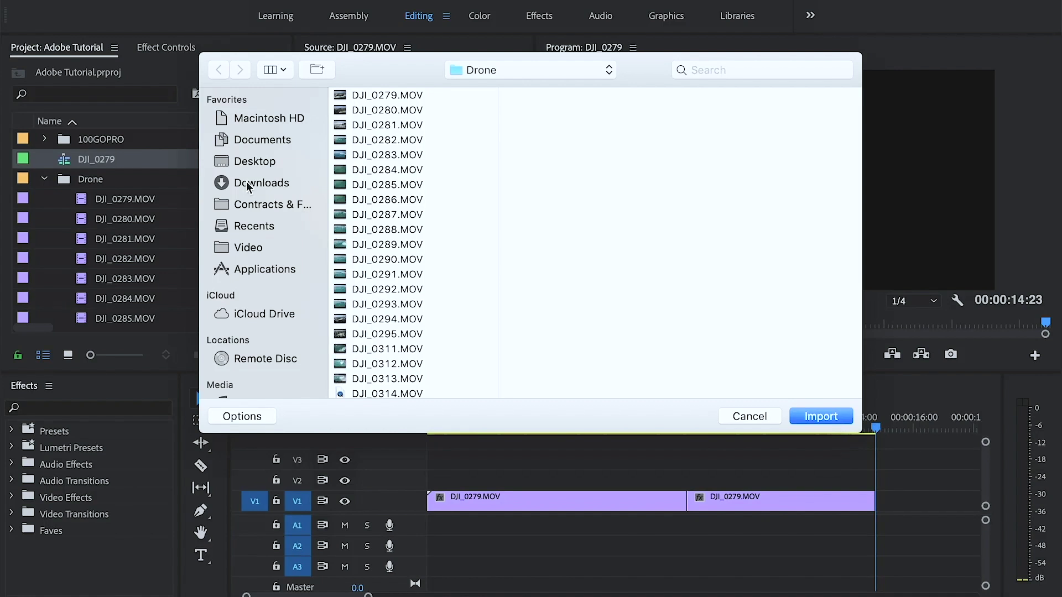
Import ES_Teenage Lullaby.mp3 from the ES_Teenage Lullaby - Ooyy folder in Downloads.
click(246, 183)
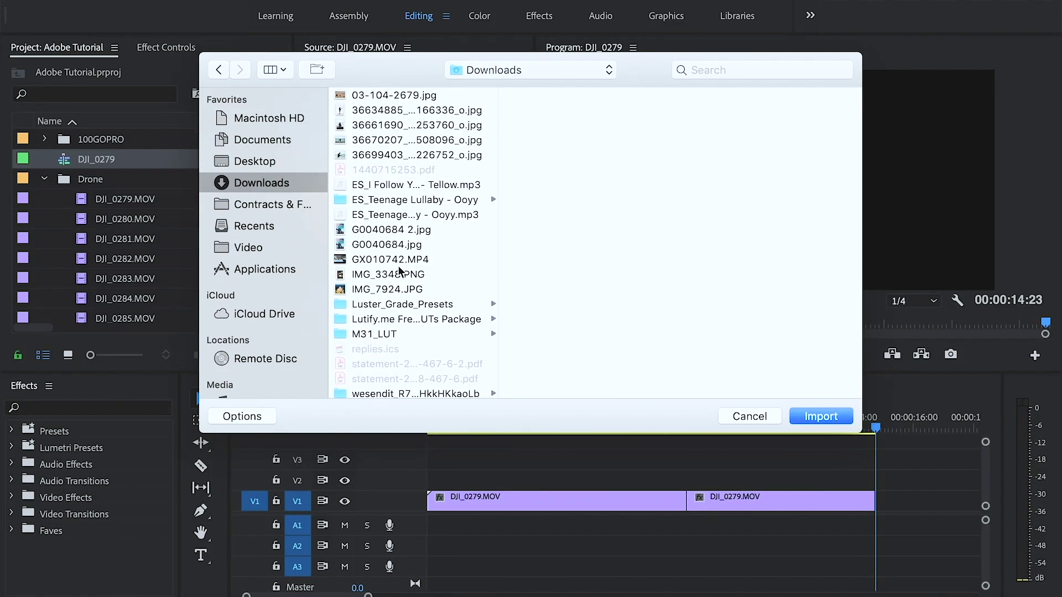
scroll(399, 268, down, 1)
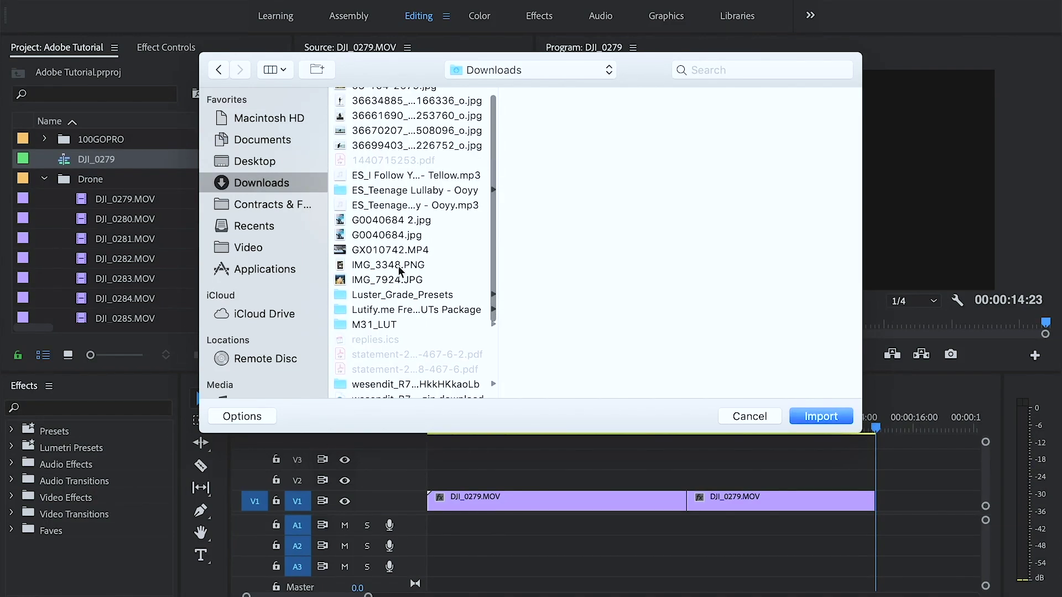
click(391, 190)
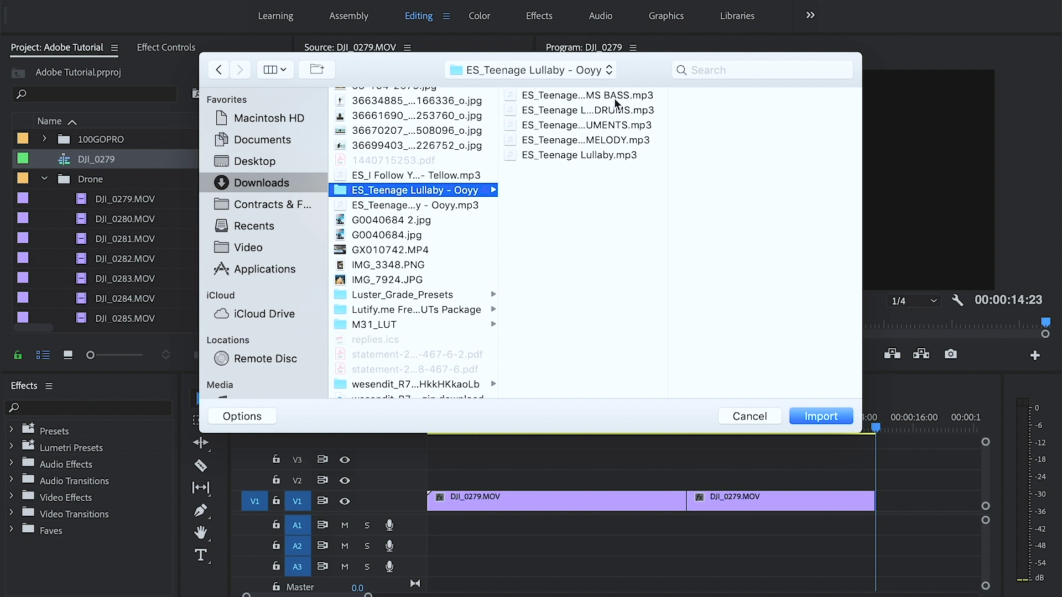
click(583, 155)
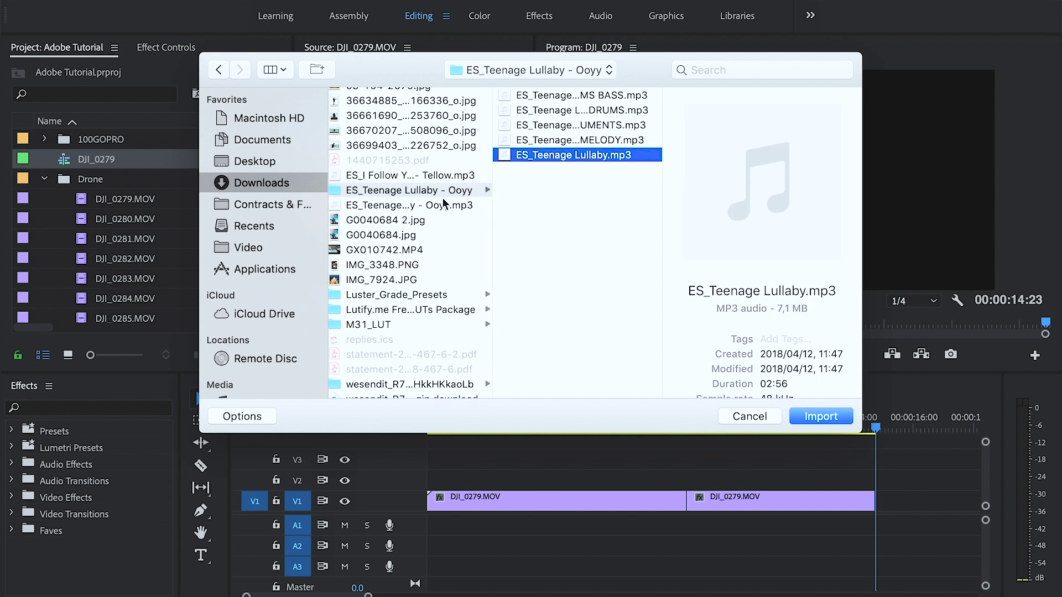
key(Return)
Place the ES_Teenage Lullaby.mp3 music at the start of the sequence and move it to audio track A2.
drag(112, 303, 410, 527)
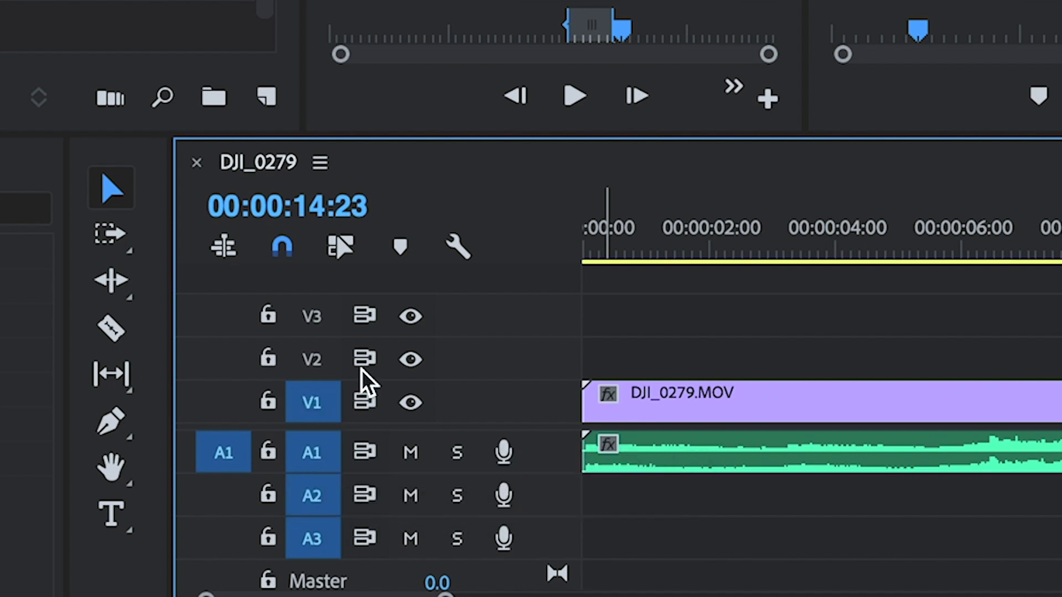
click(655, 467)
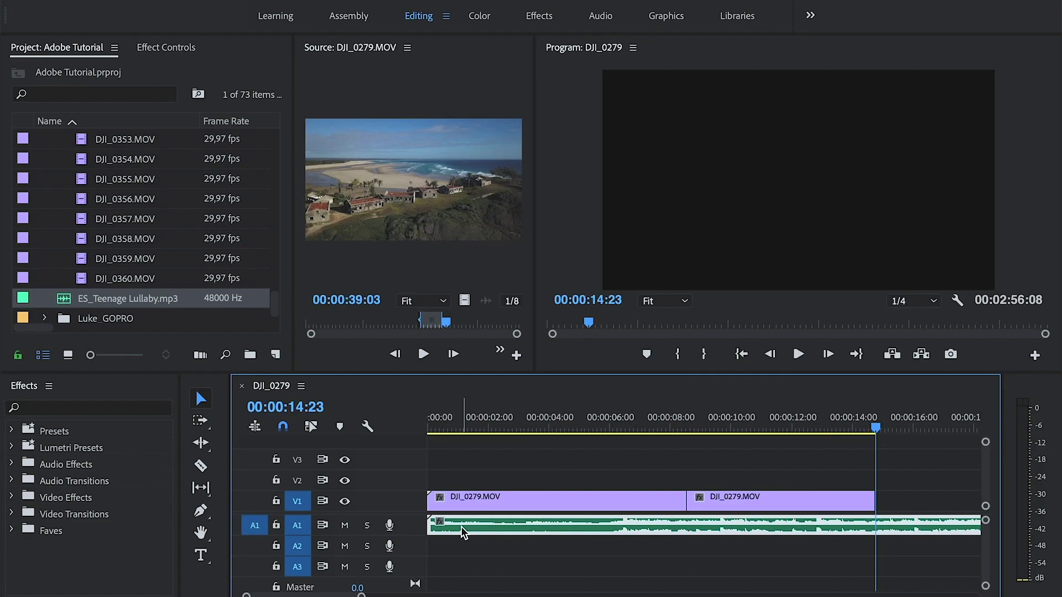
drag(461, 534, 459, 542)
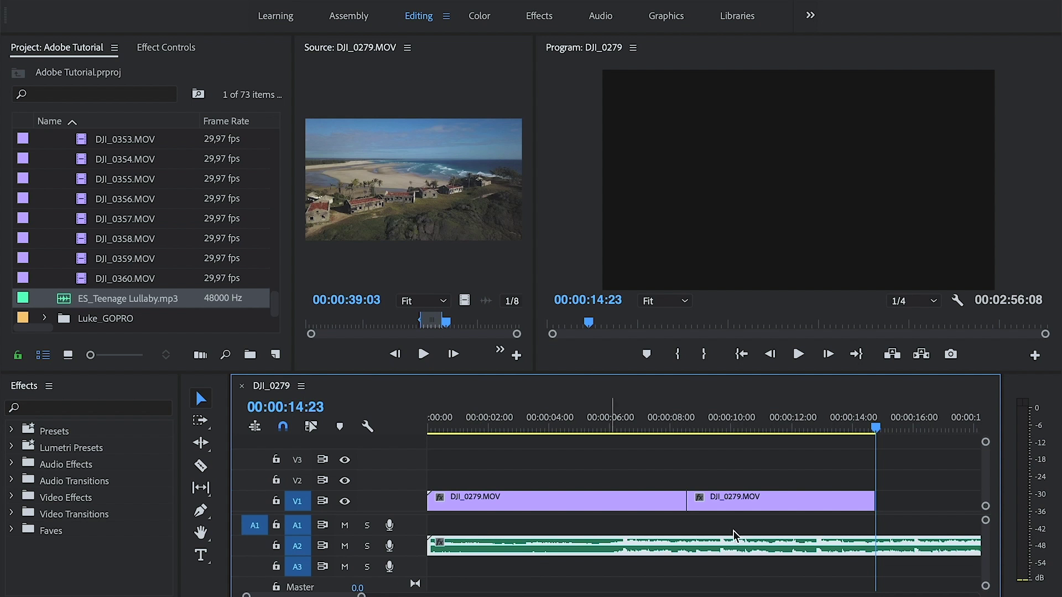
Scrub through the sequence and step the playhead back frame by frame to the end of the second video clip.
click(775, 427)
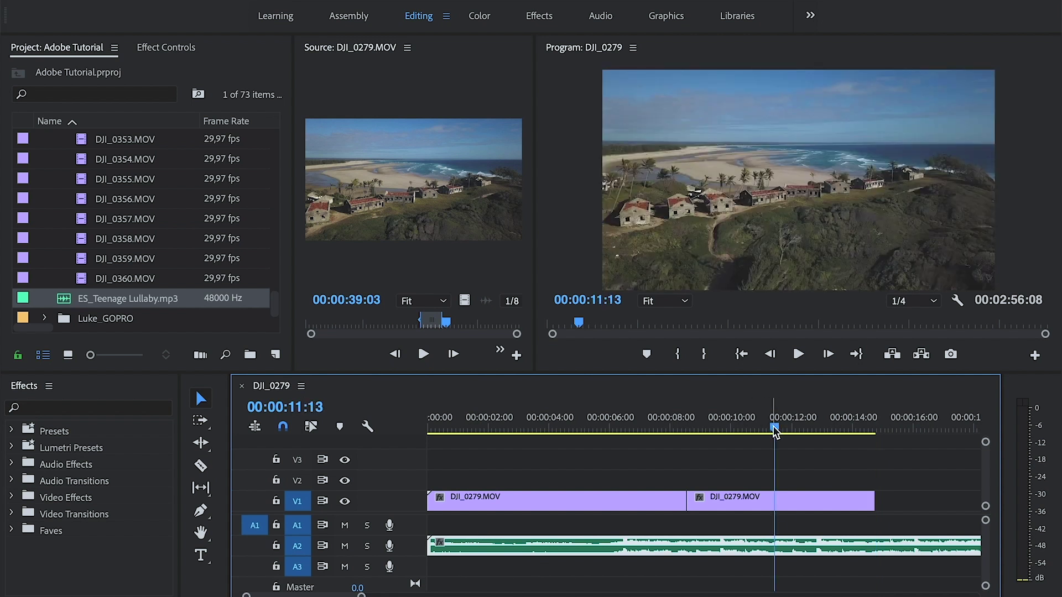
drag(775, 431, 881, 437)
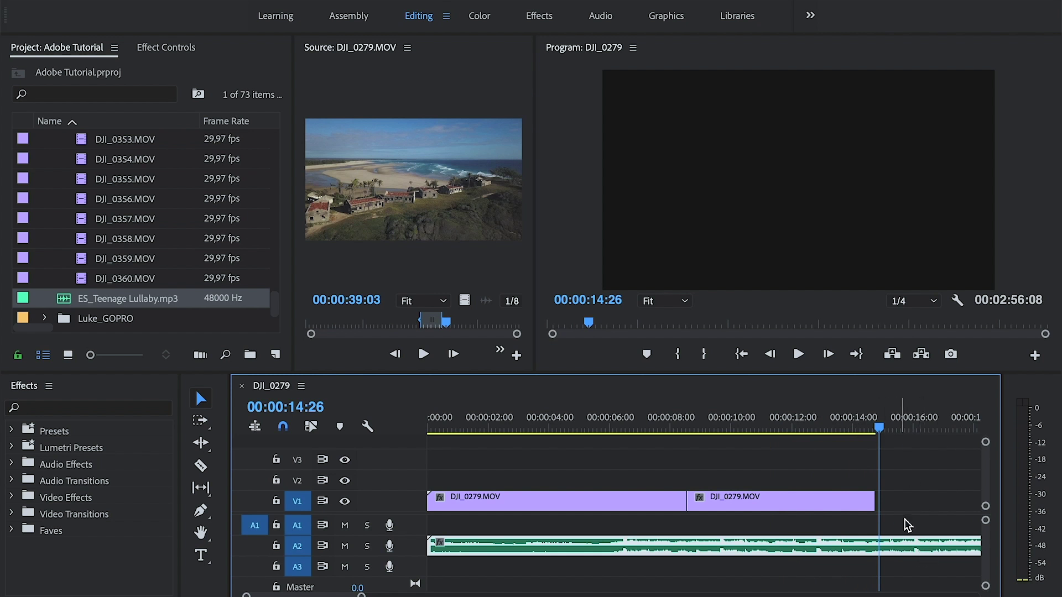
click(796, 468)
key(Left)
key(Left)
key(Left)
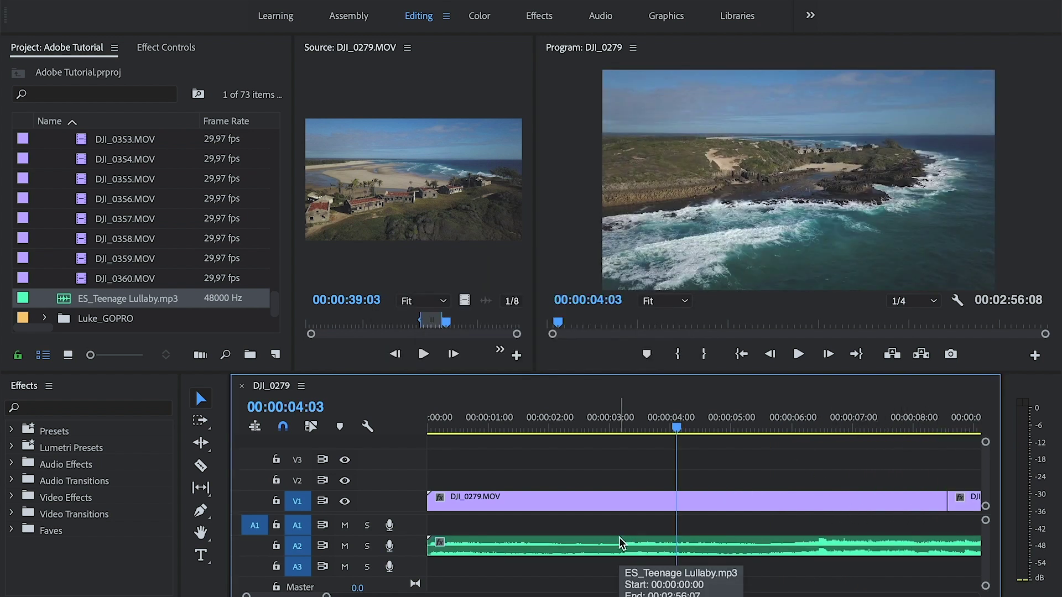
Adjust the gain of the music clip on A2 by -3 dB.
click(615, 546)
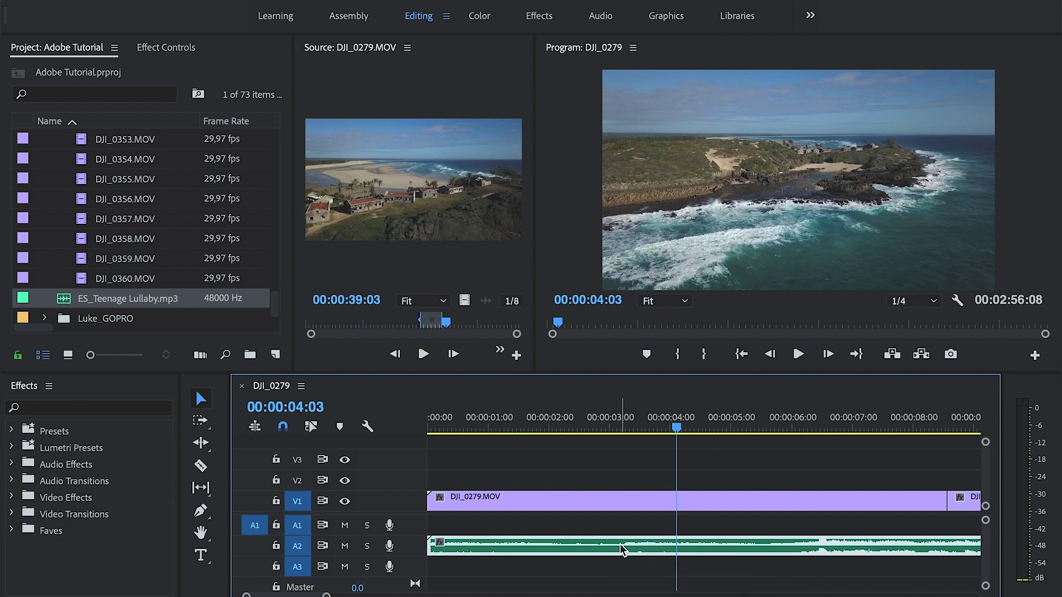
key(super+l)
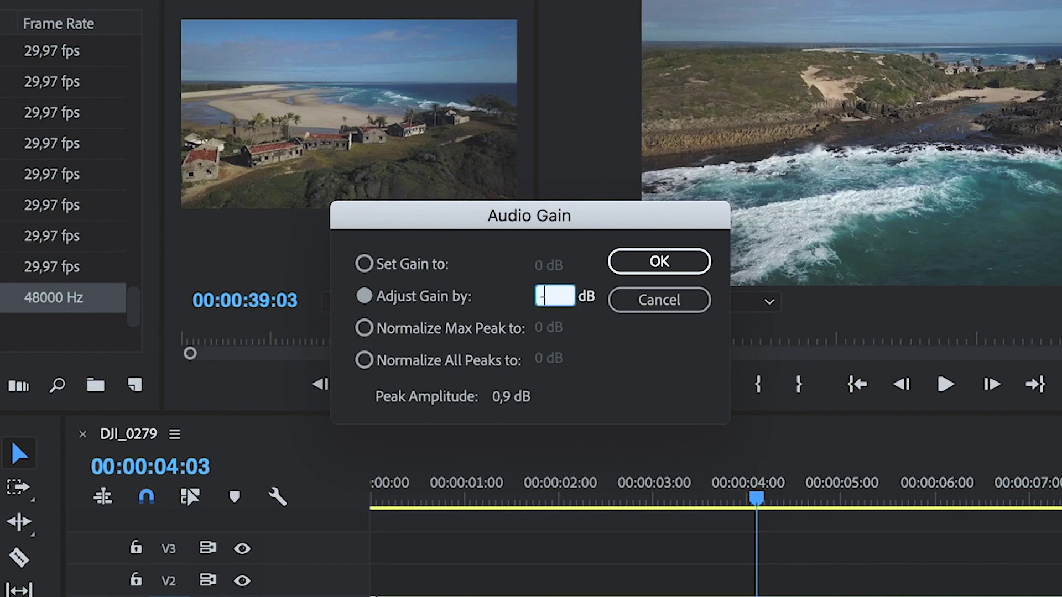
text(3)
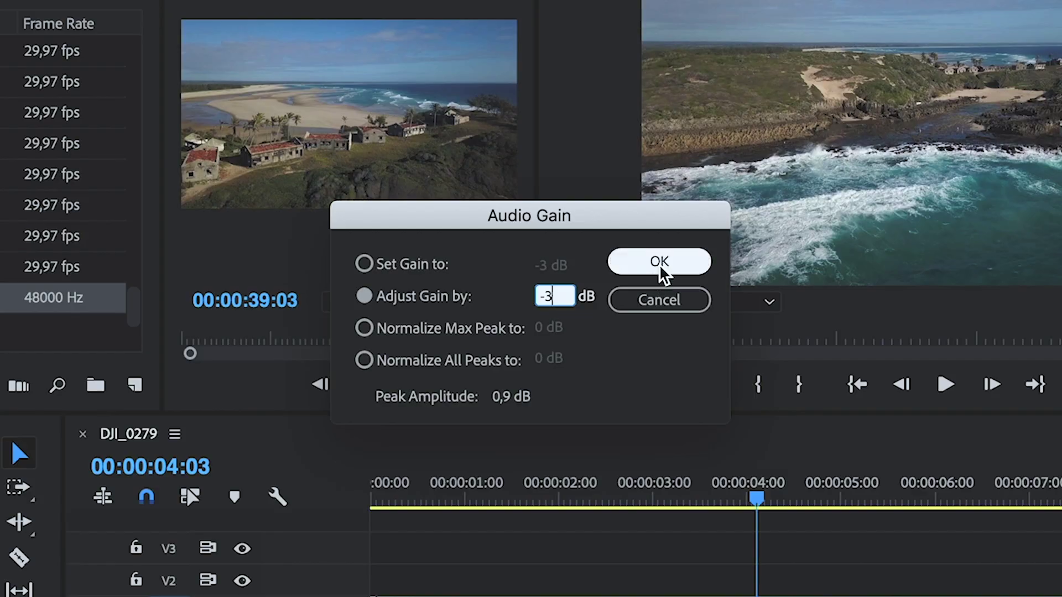
click(659, 264)
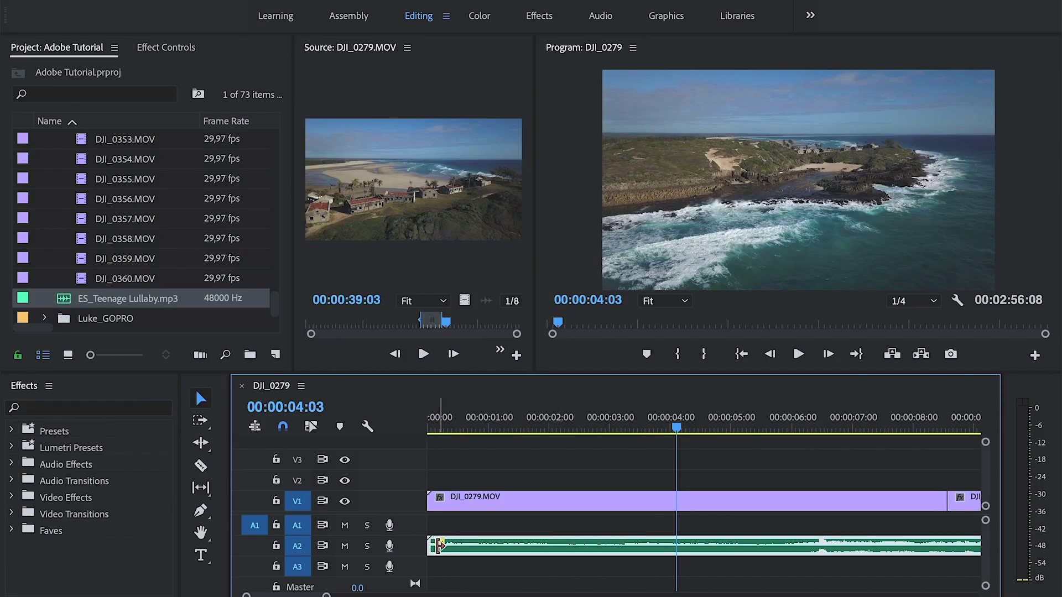
Move the playhead to the end of the second video clip and open DJI_0281.MOV in the Source monitor.
drag(678, 439, 500, 430)
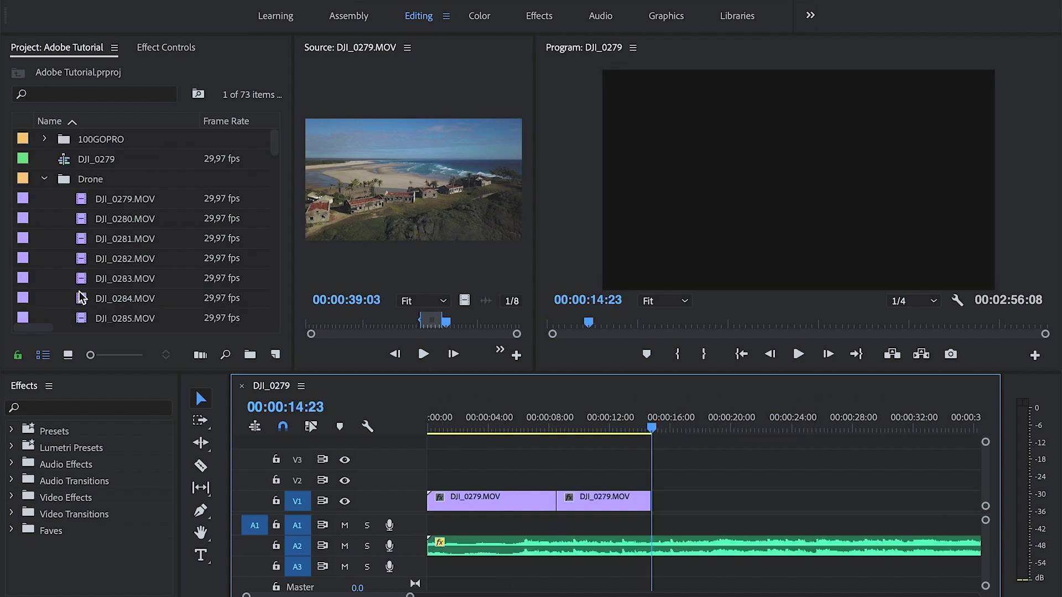
double_click(84, 239)
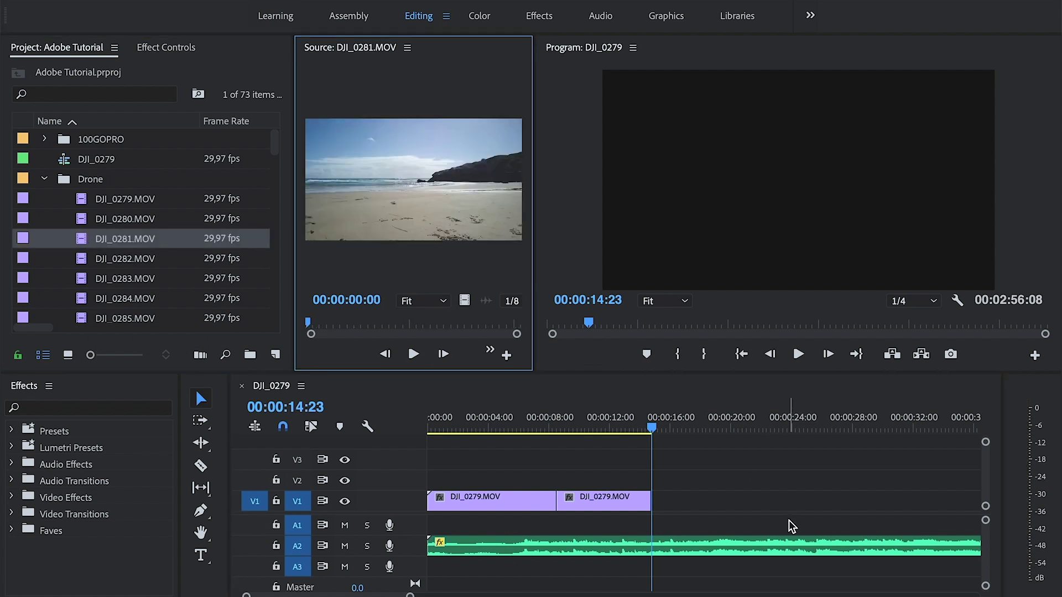
Mark a section of DJI_0281.MOV ending at 00:00:22:21 and insert it on V1 after the second video clip.
key(space)
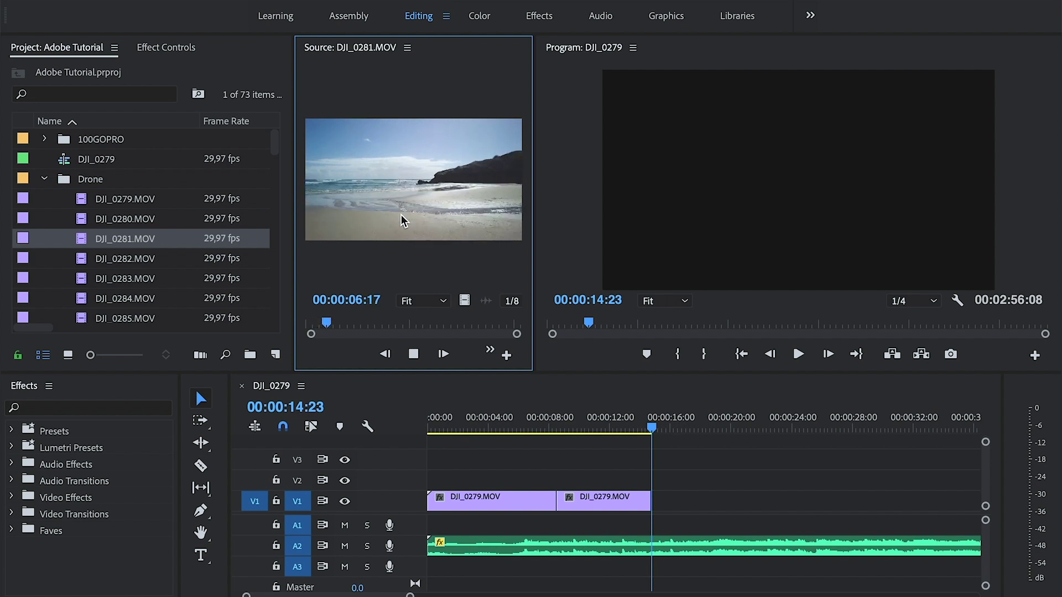
drag(355, 324, 379, 327)
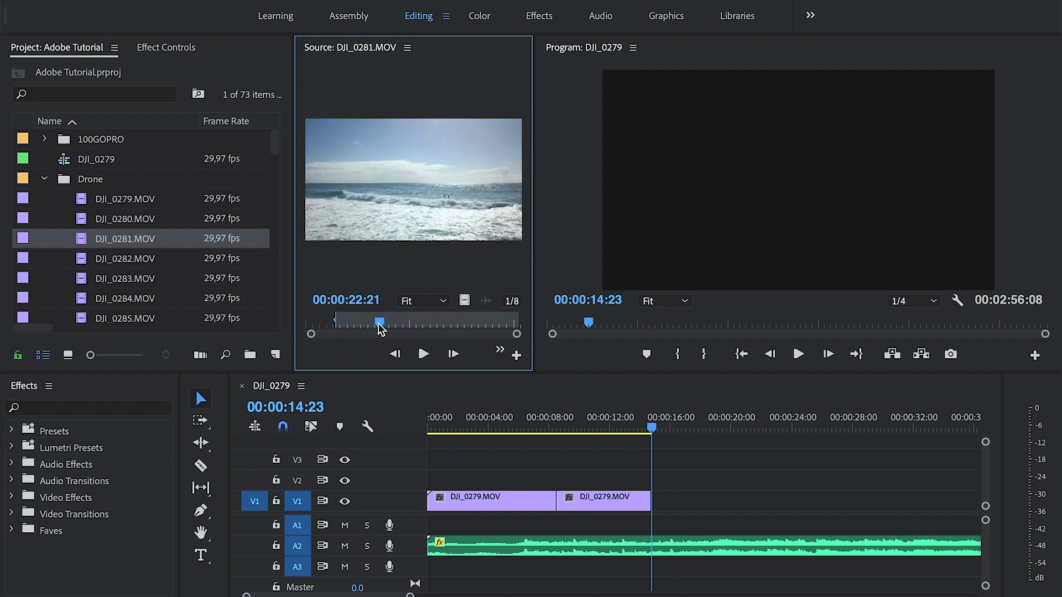
key(o)
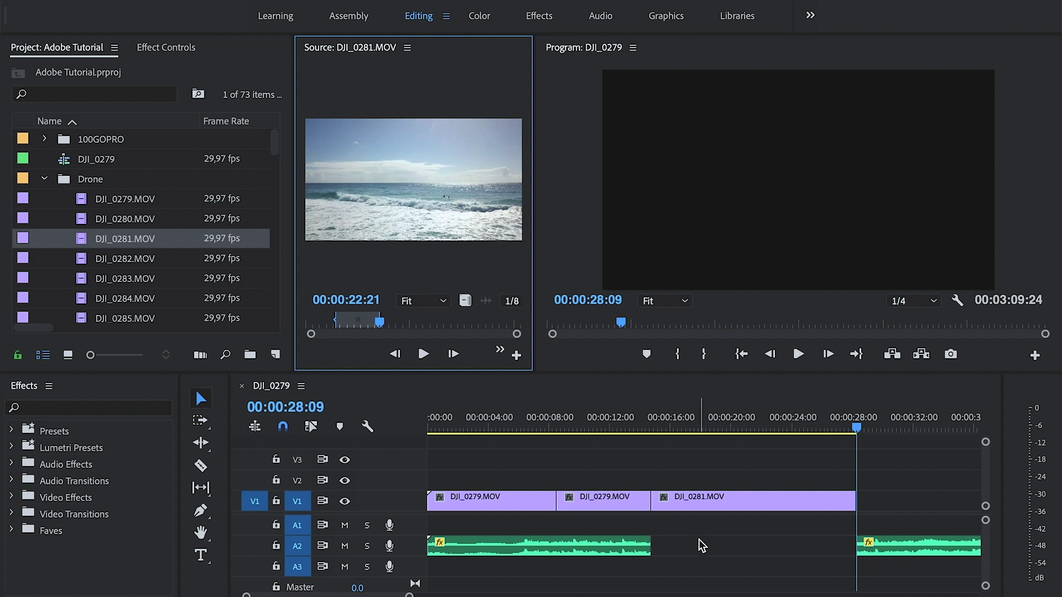
Move the split-off music on A2 back to close the gap, return to the third clip's start, and lock track A2.
drag(885, 554, 698, 553)
key(Up)
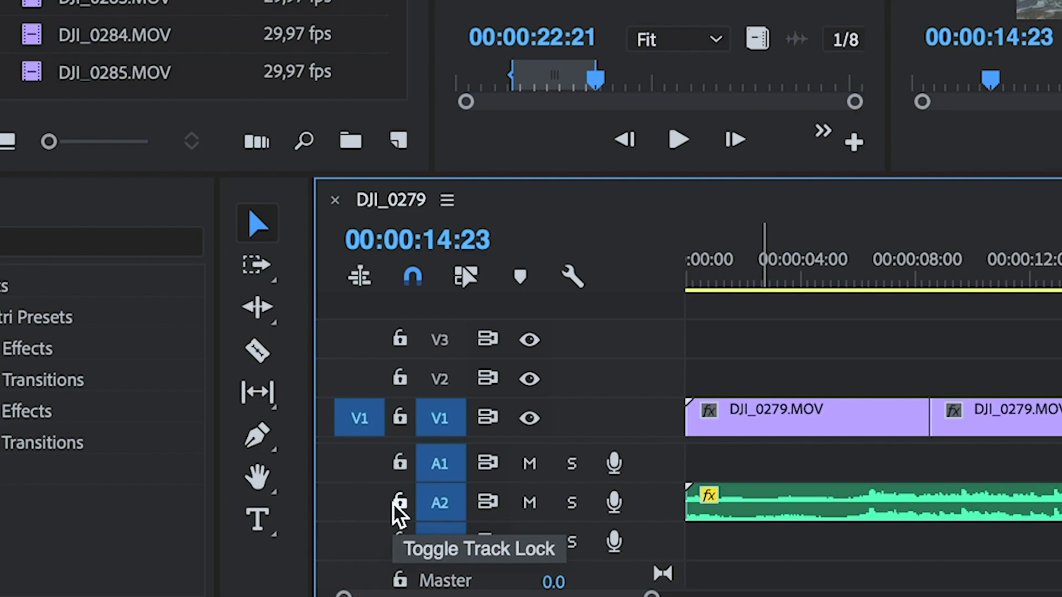
click(277, 547)
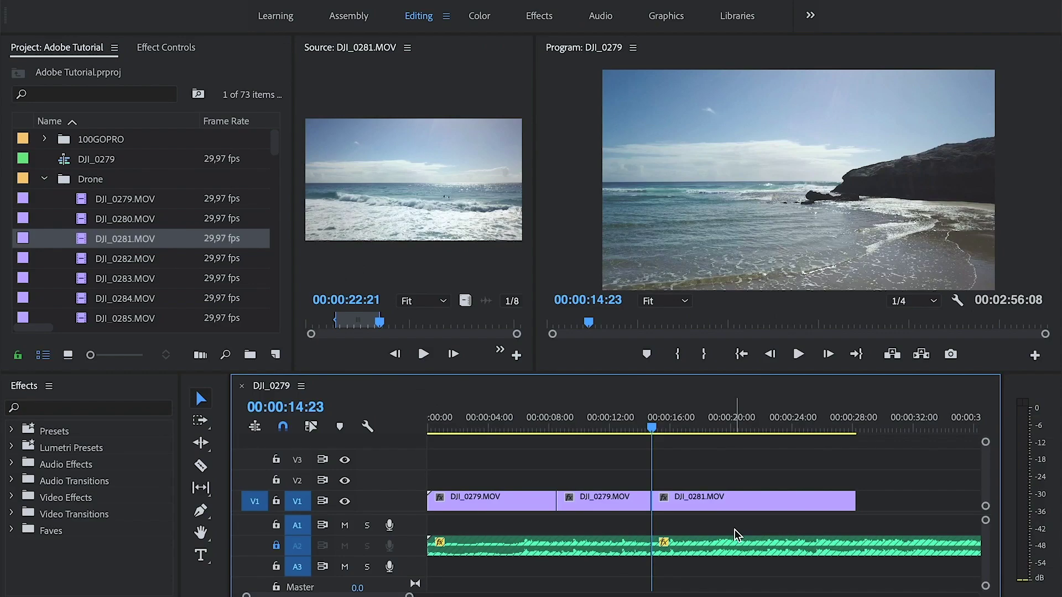
Play the sequence back from its start to review the three clips with the music.
key(Up)
key(Up)
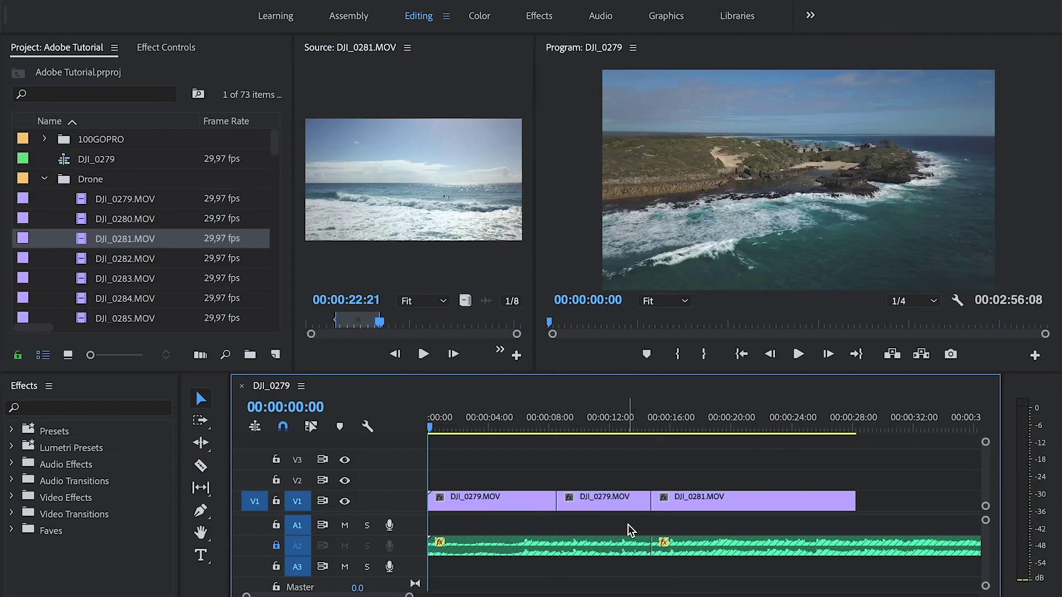
key(space)
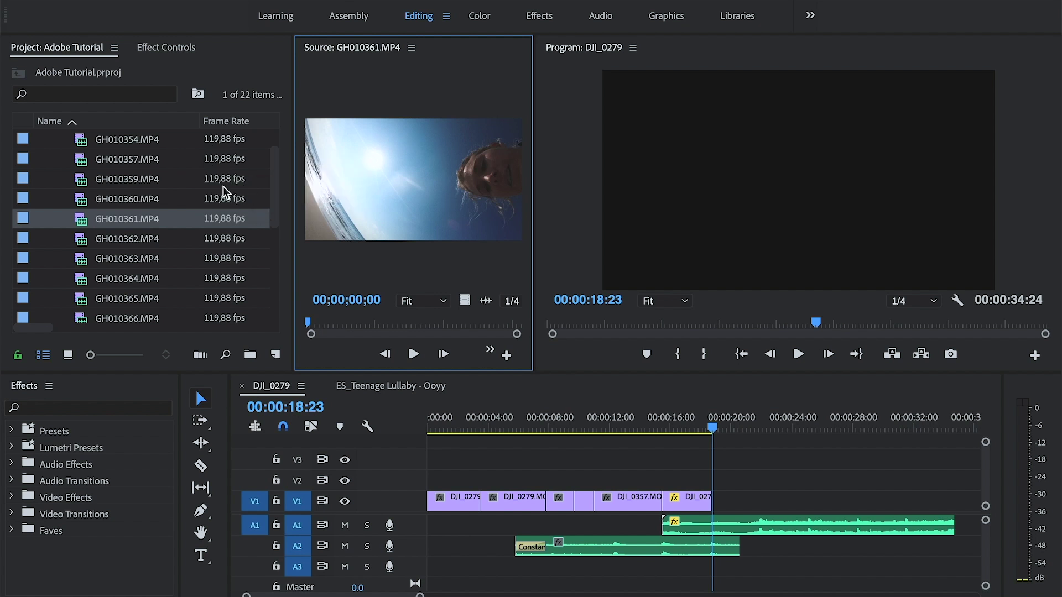
Save the project and interpret the GH010361.MP4 footage with an assumed frame rate of 30 fps.
scroll(223, 187, up, 1)
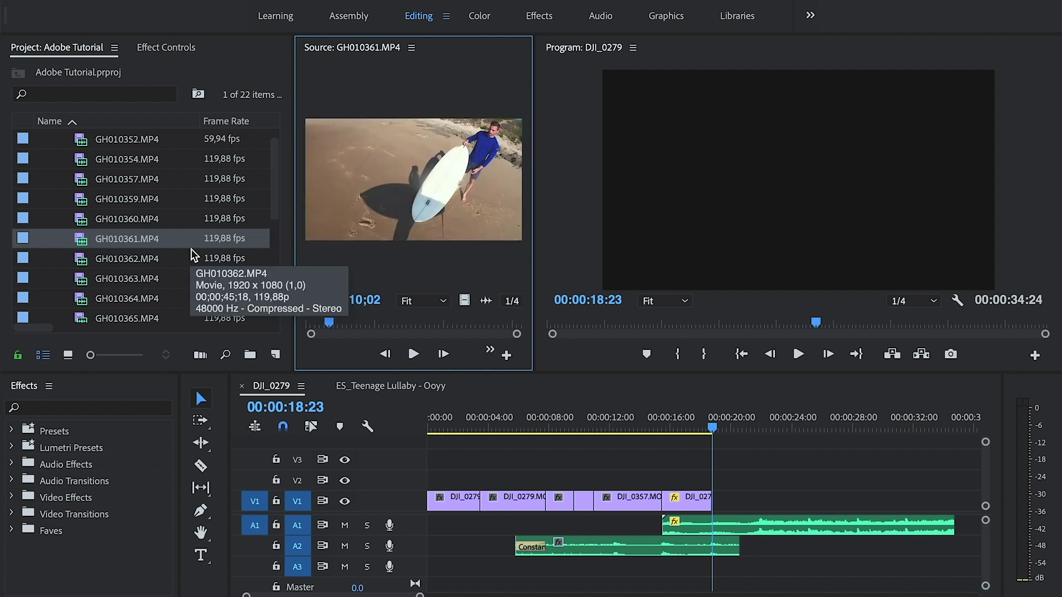
key(ctrl+s)
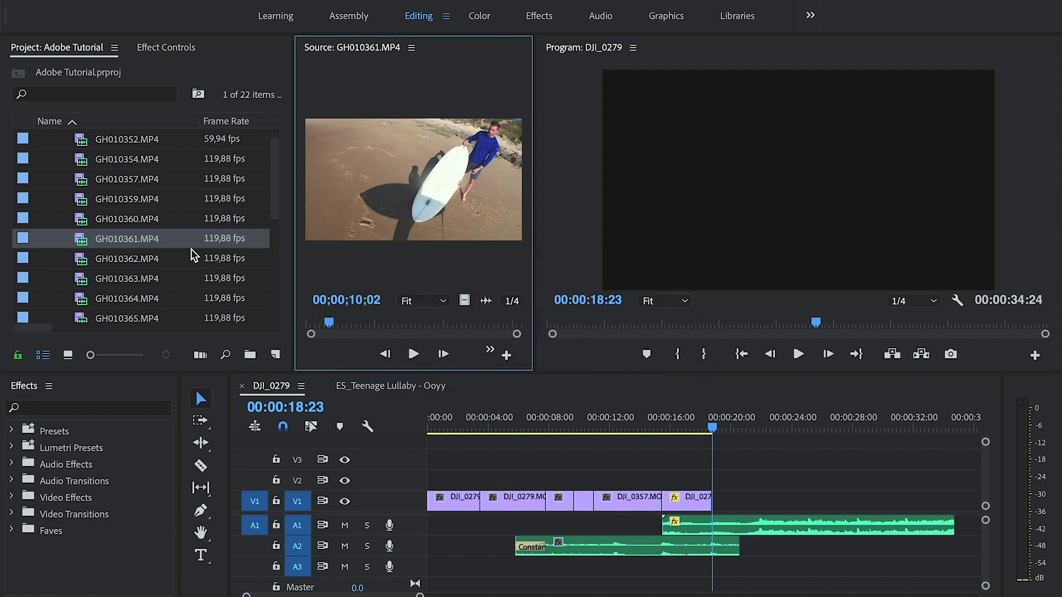
right_click(86, 238)
click(80, 242)
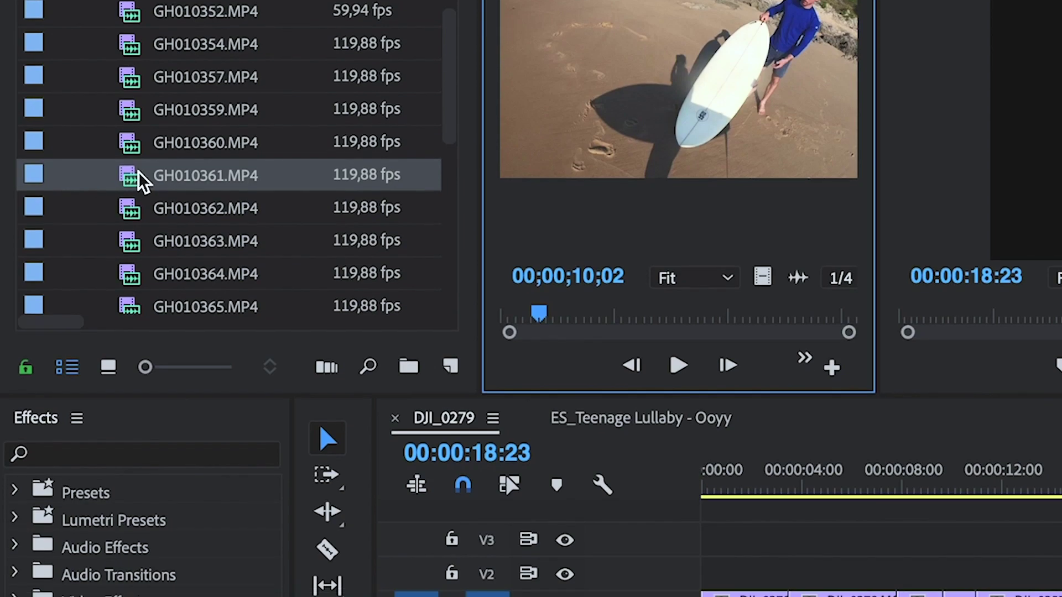
right_click(85, 239)
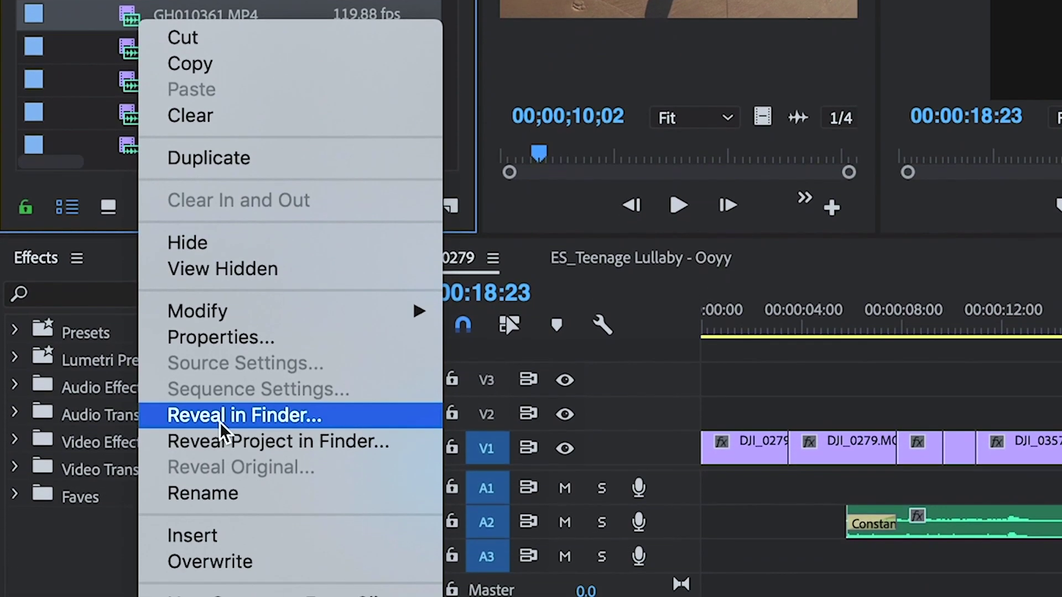
mouse_move(248, 316)
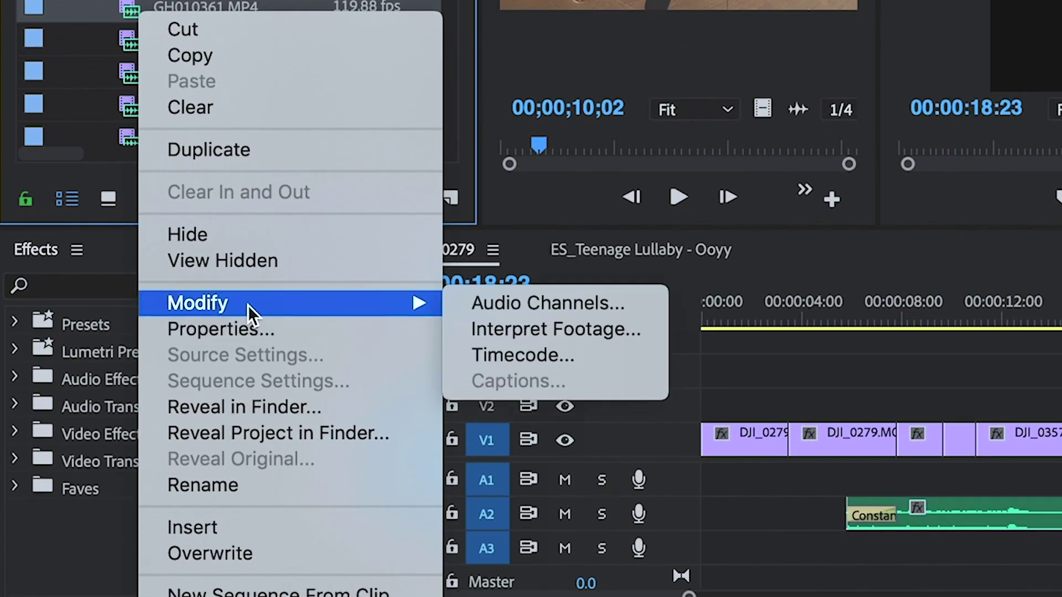
click(504, 334)
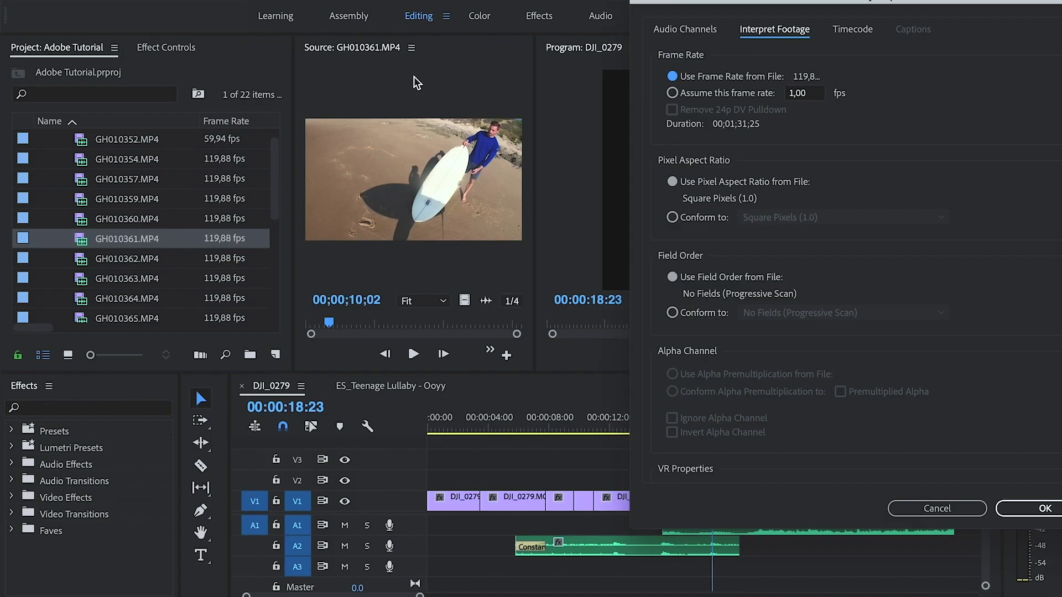
click(710, 92)
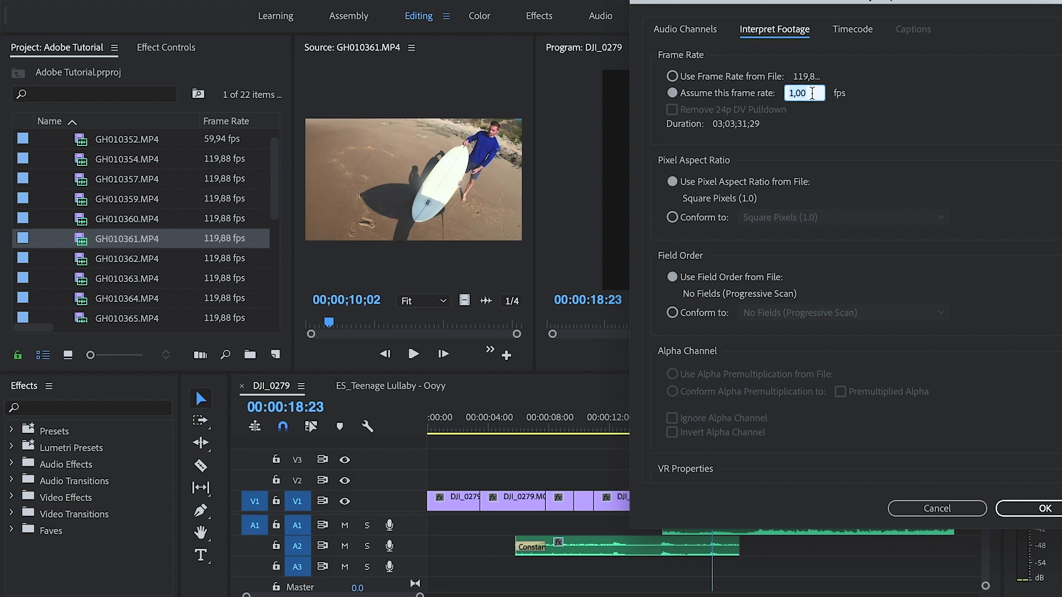
text(30)
click(1024, 510)
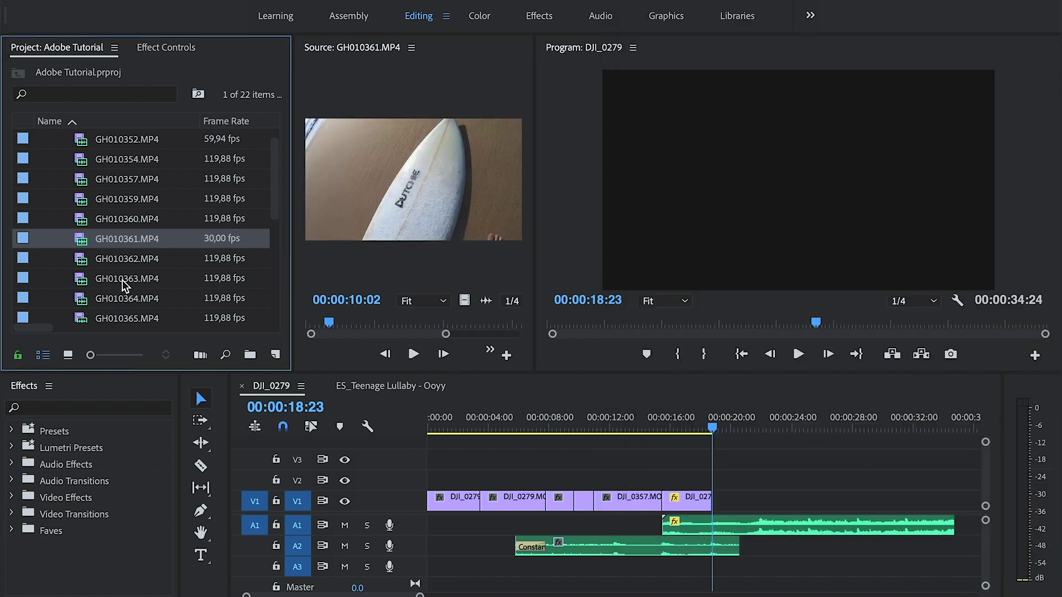
Preview the slowed GH010361.MP4, mark its section from 00:01:01:07 to 00:01:08:22, and add it after the last clip on V1.
click(428, 354)
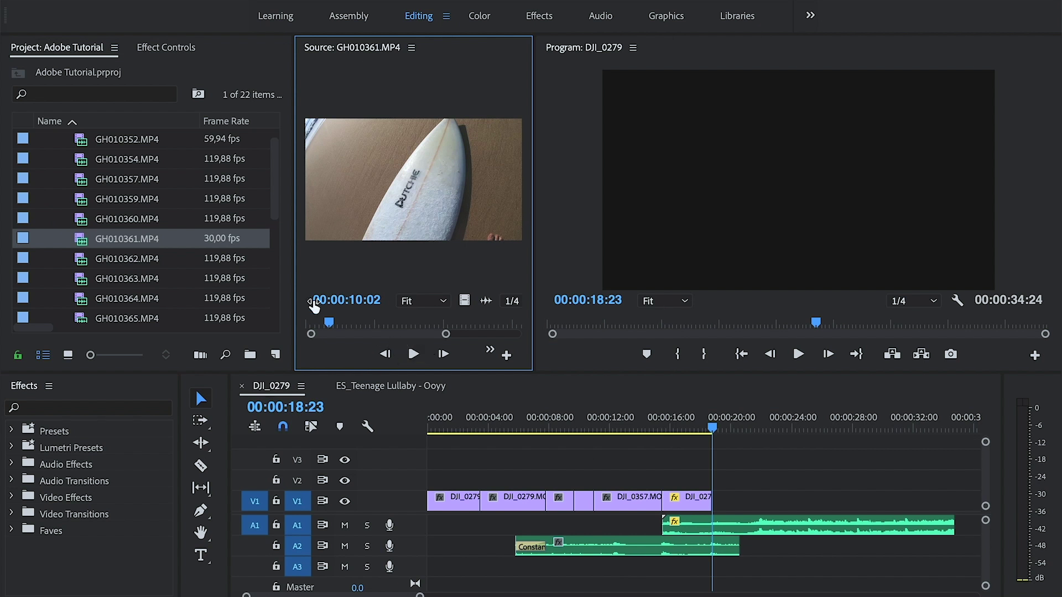
drag(329, 325, 305, 322)
click(413, 354)
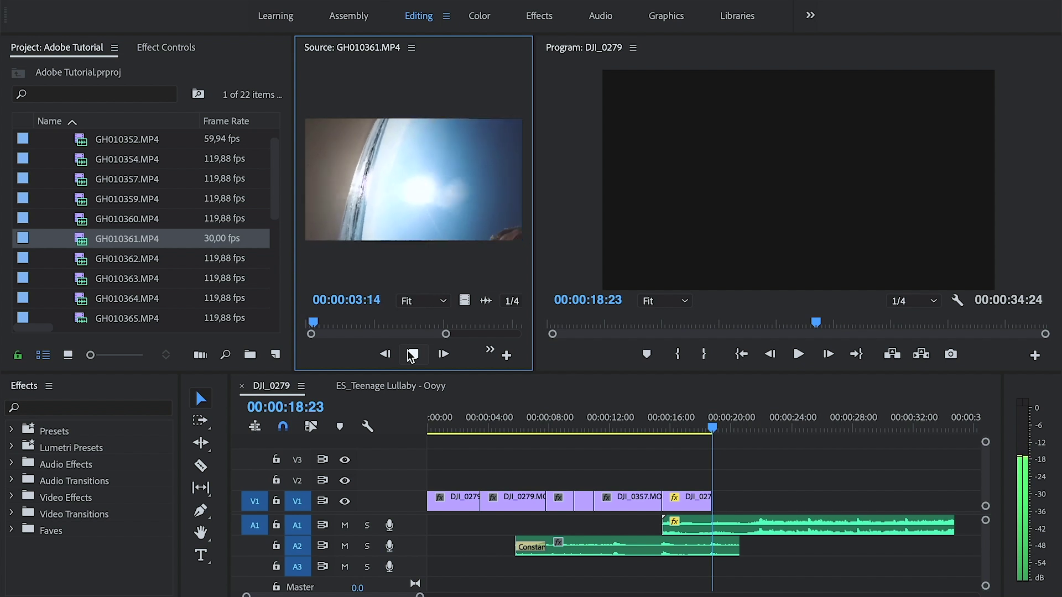
drag(315, 322, 449, 328)
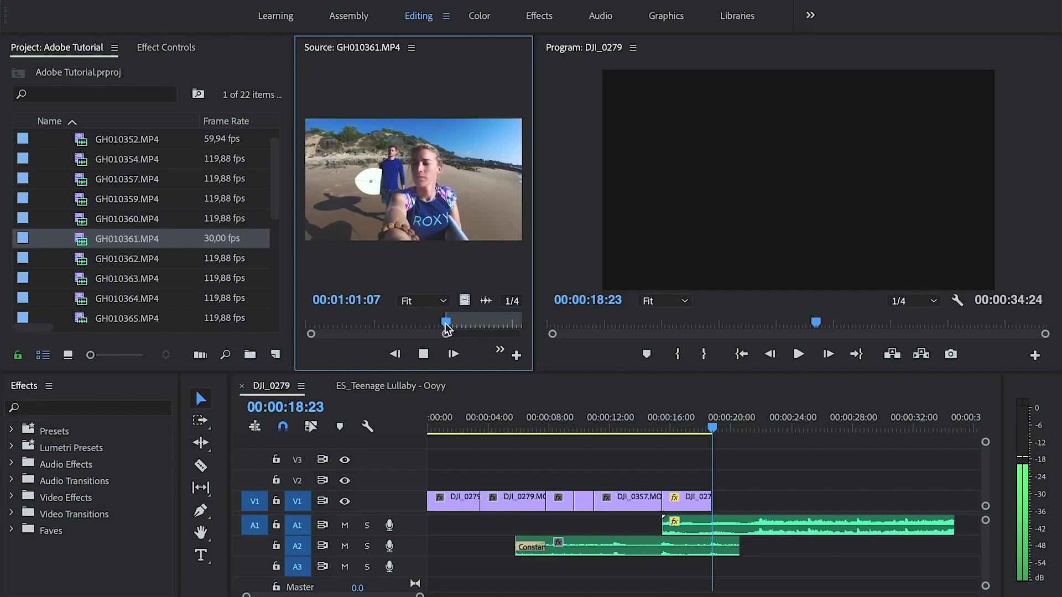
drag(445, 328, 447, 328)
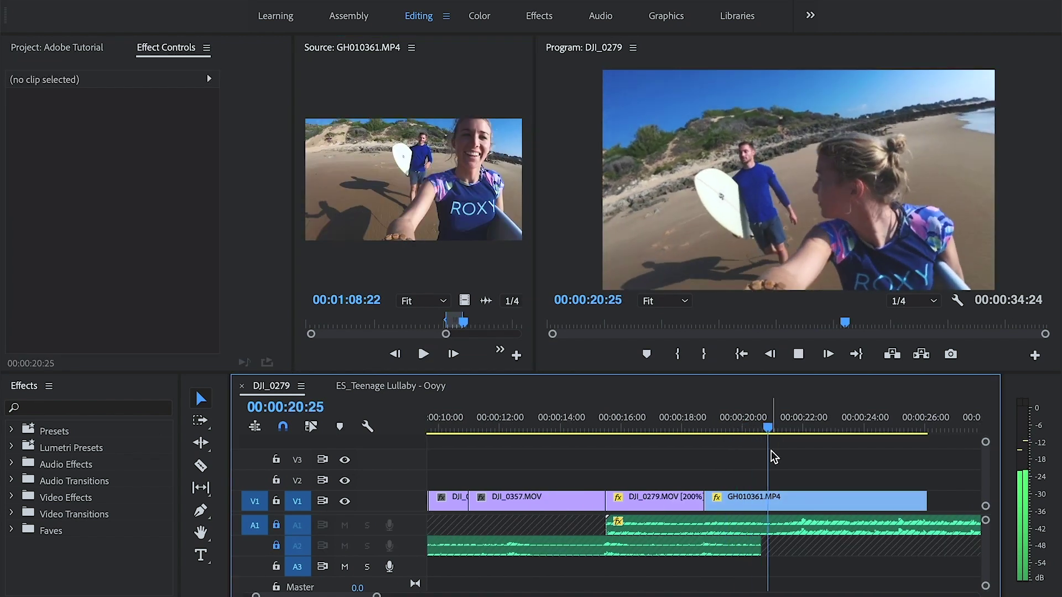
Ripple-trim the end of the GH010361.MP4 clip in the sequence to about 00:00:21:28.
key(space)
key(Left)
key(Left)
key(Left)
key(Left)
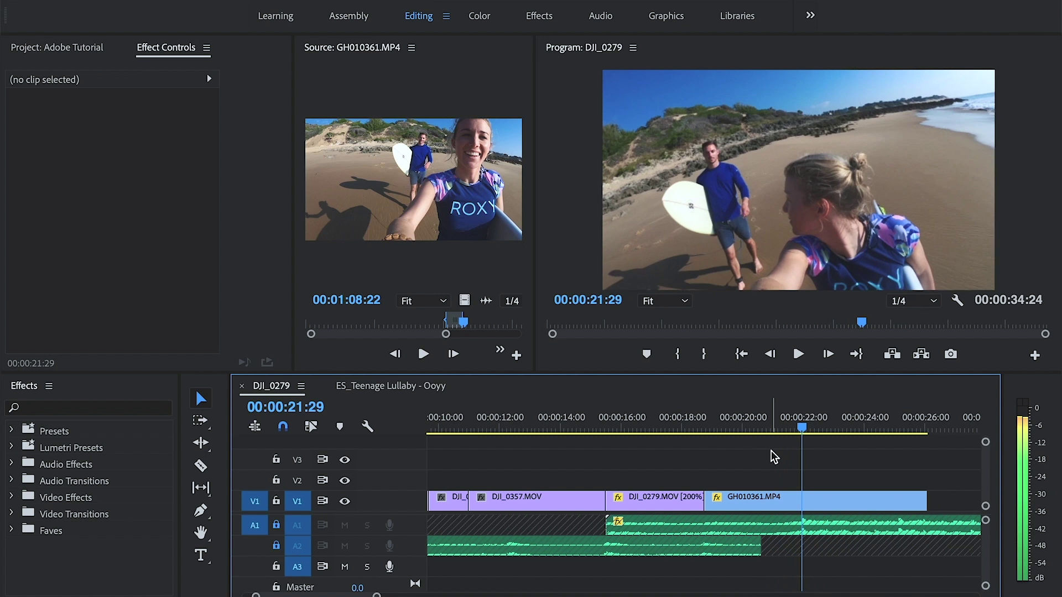
key(Left)
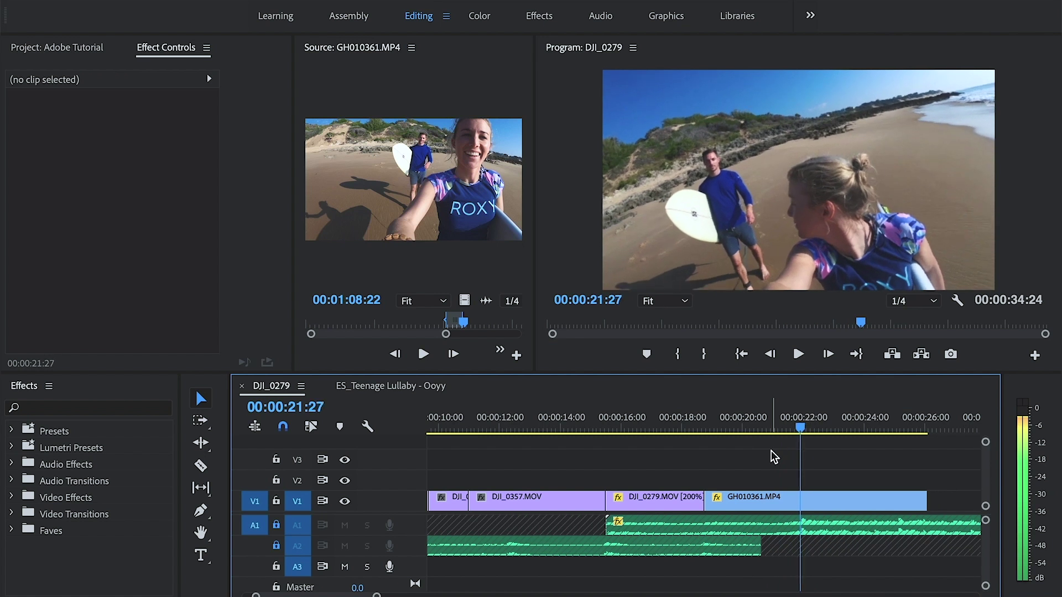
key(Right)
key(w)
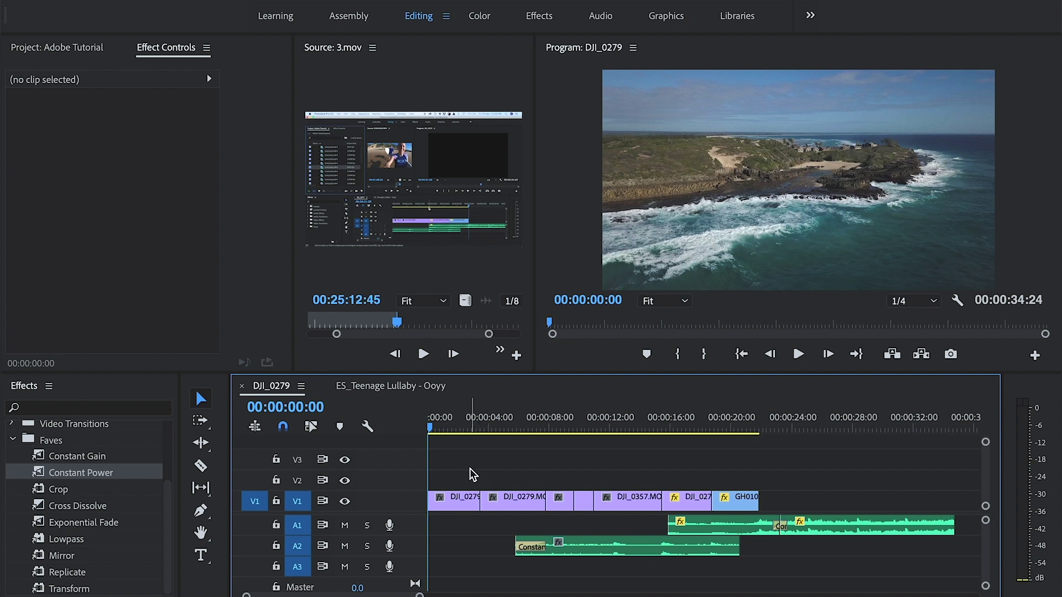
Apply the Cross Dissolve transition to the start of the first DJI_0279.MOV clip on V1.
key(space)
click(52, 410)
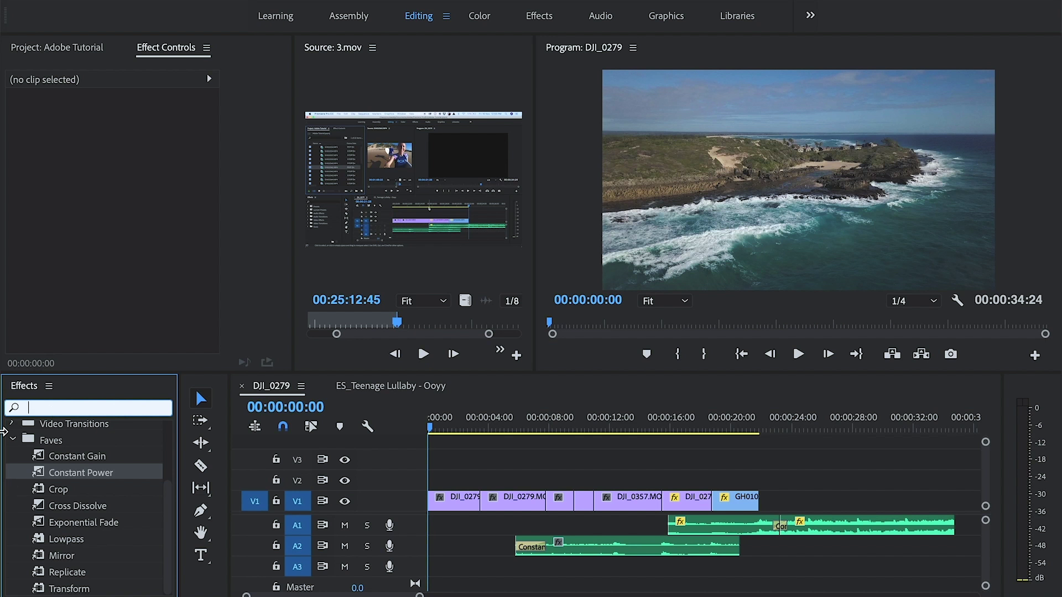
drag(65, 512, 440, 512)
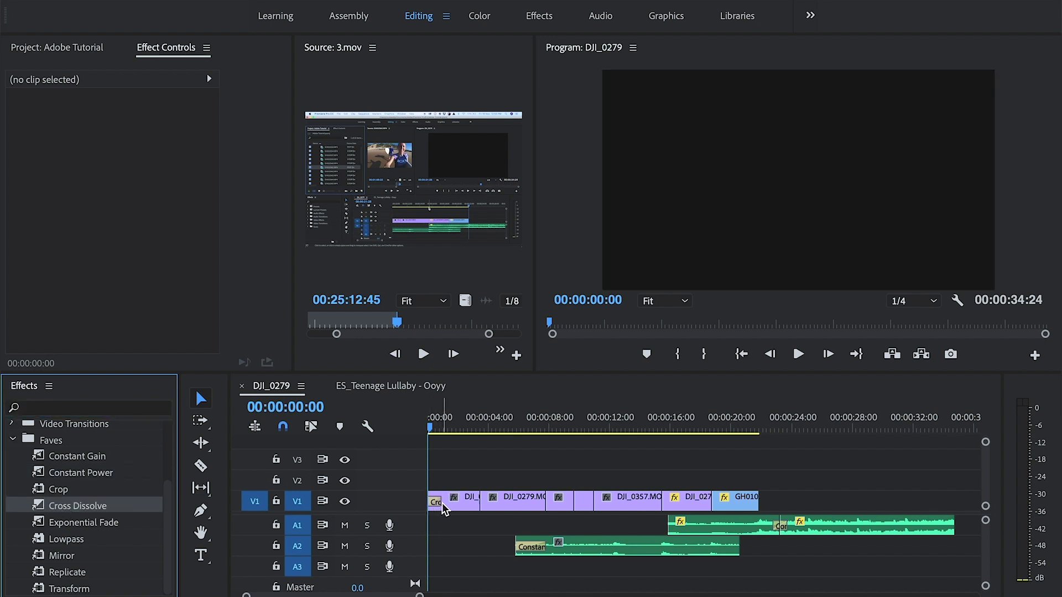
Play the opening of the sequence up close to review the fade-in on the first clip.
key(equal)
key(equal)
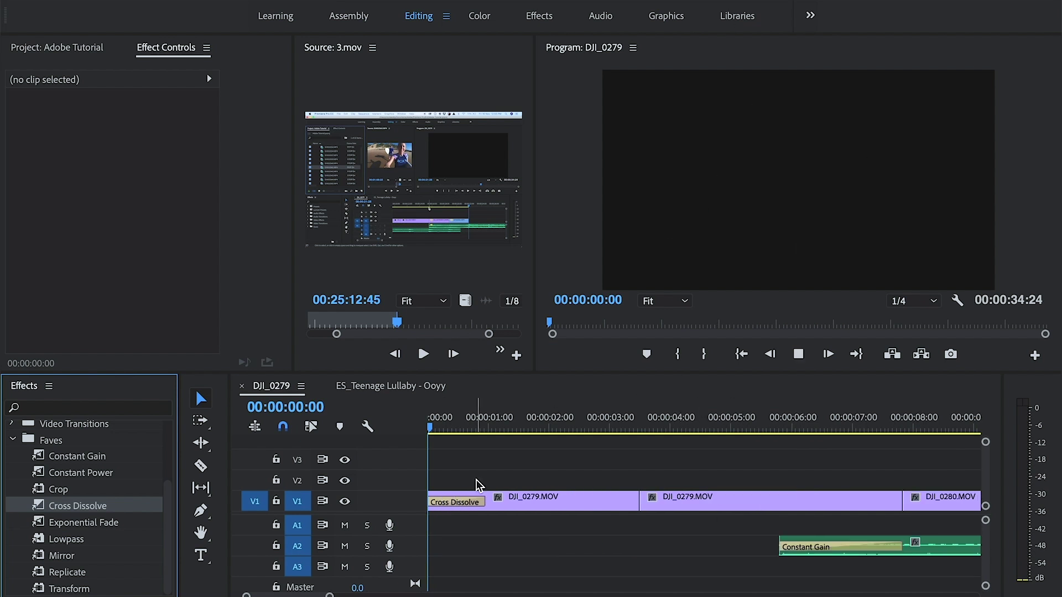
key(space)
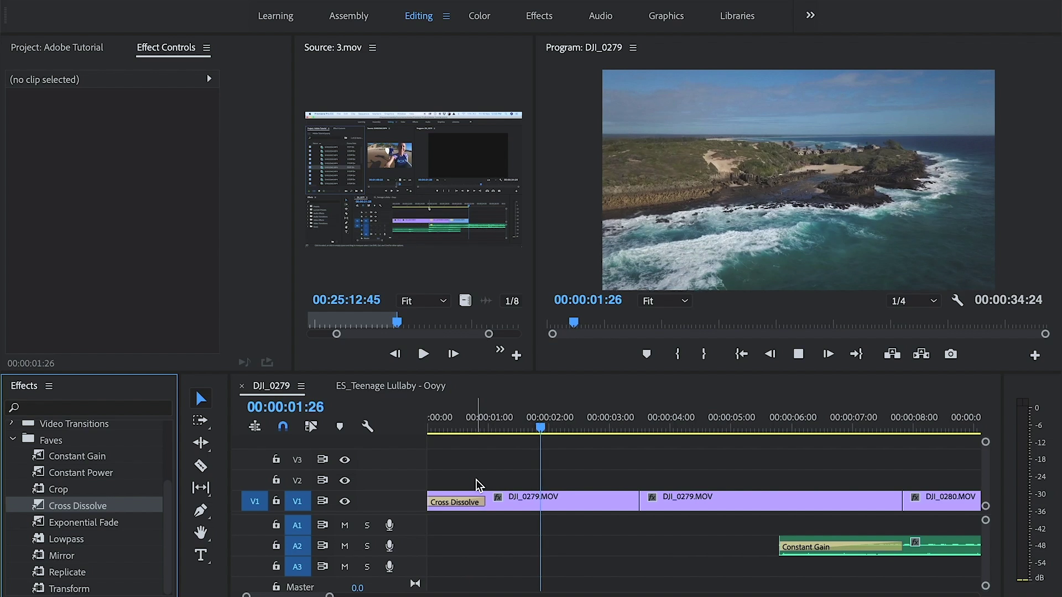